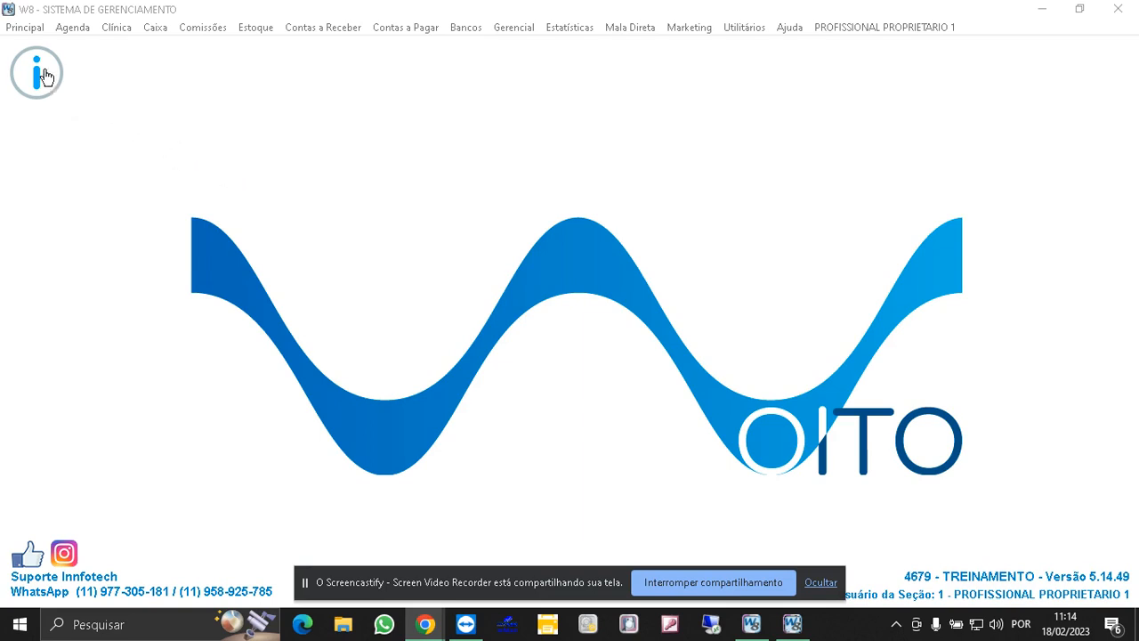
- Open the professionals registration form and start including a new professional with short name ZE
click(25, 27)
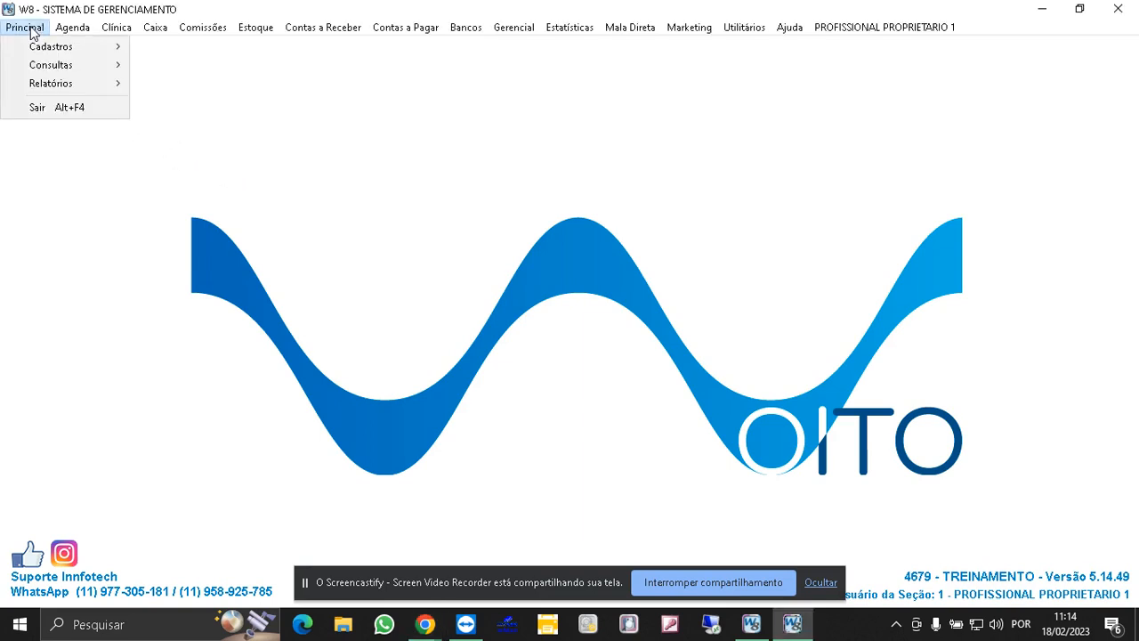
mouse_move(111, 47)
mouse_move(249, 64)
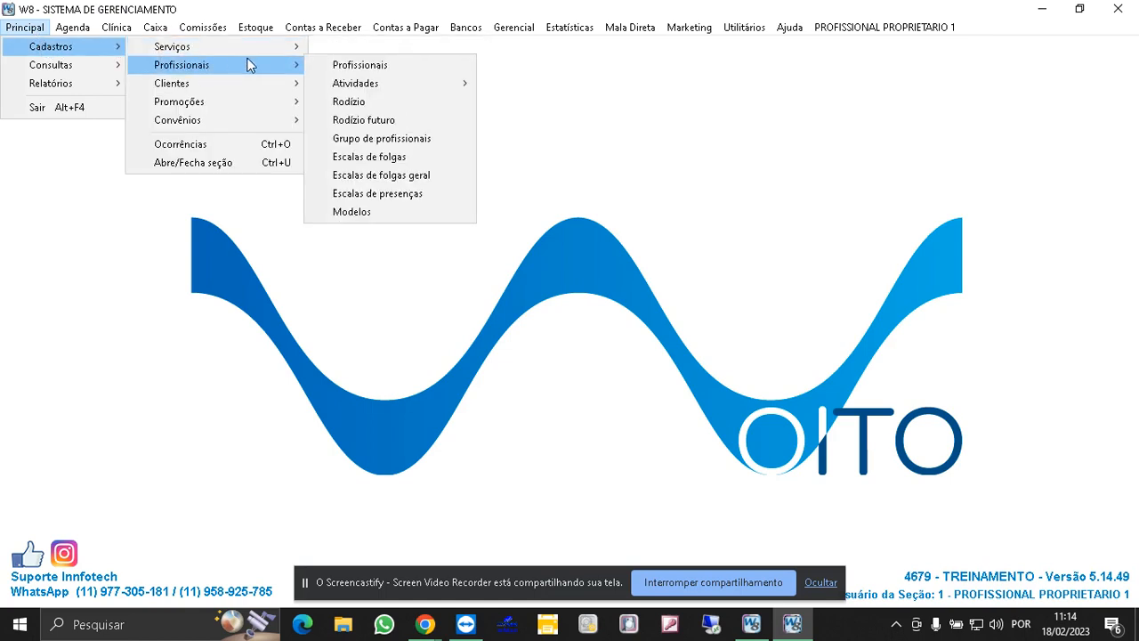
click(334, 66)
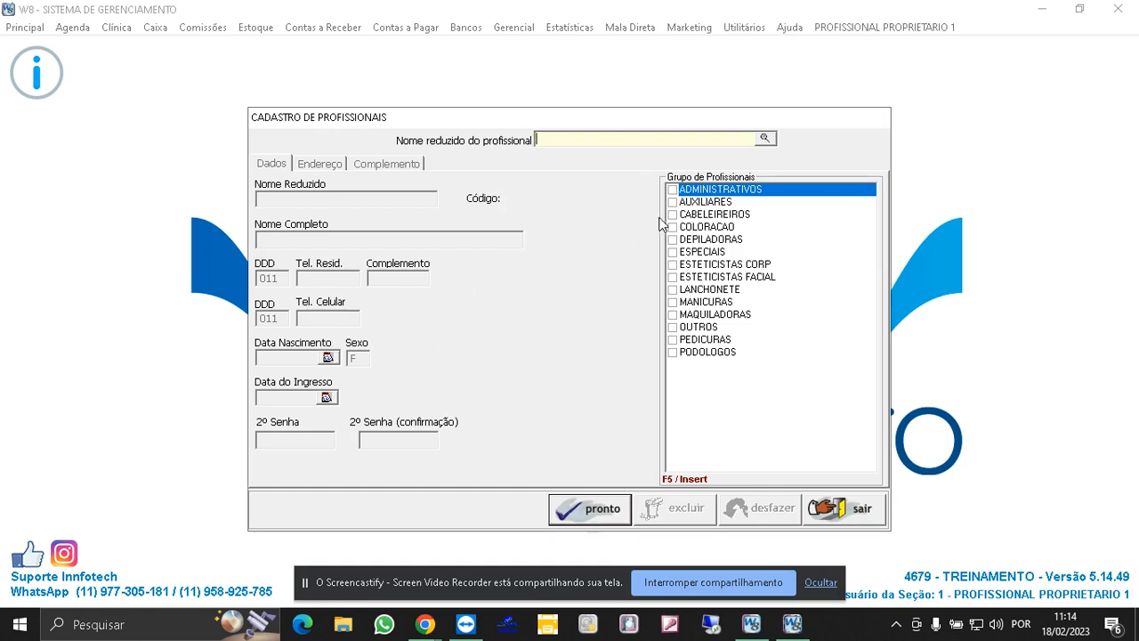
click(764, 139)
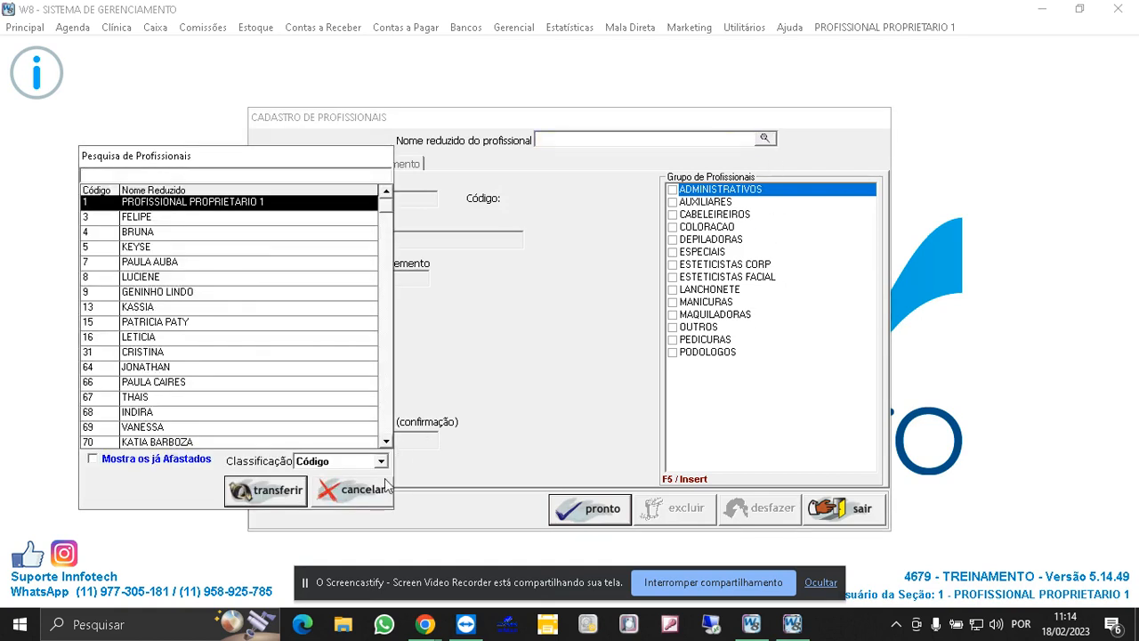
click(354, 490)
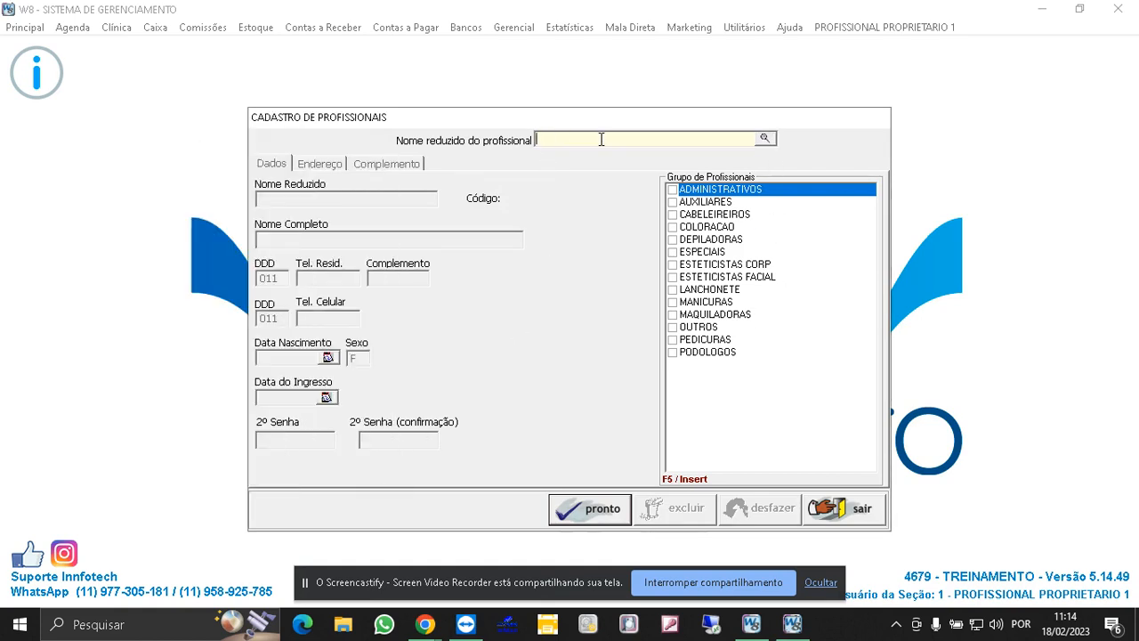
text(ZE)
key(Return)
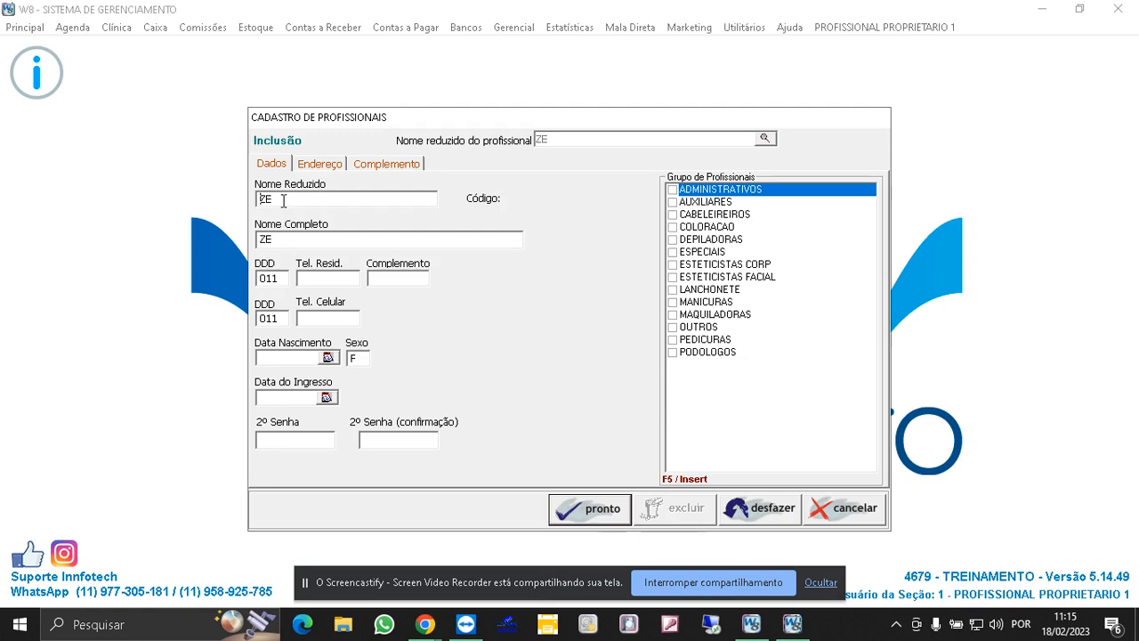
- Set the professional's full name to JOSE LUIZ and assign him to the CABELEIREIROS group
drag(287, 241, 235, 242)
text(JOSE LUIZ)
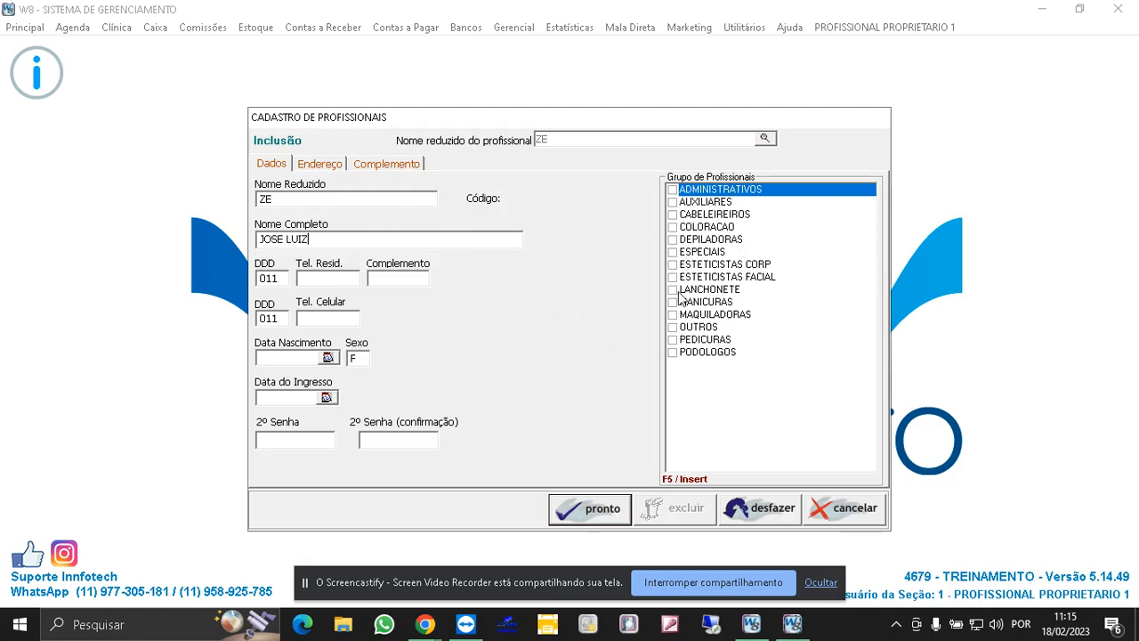
click(688, 217)
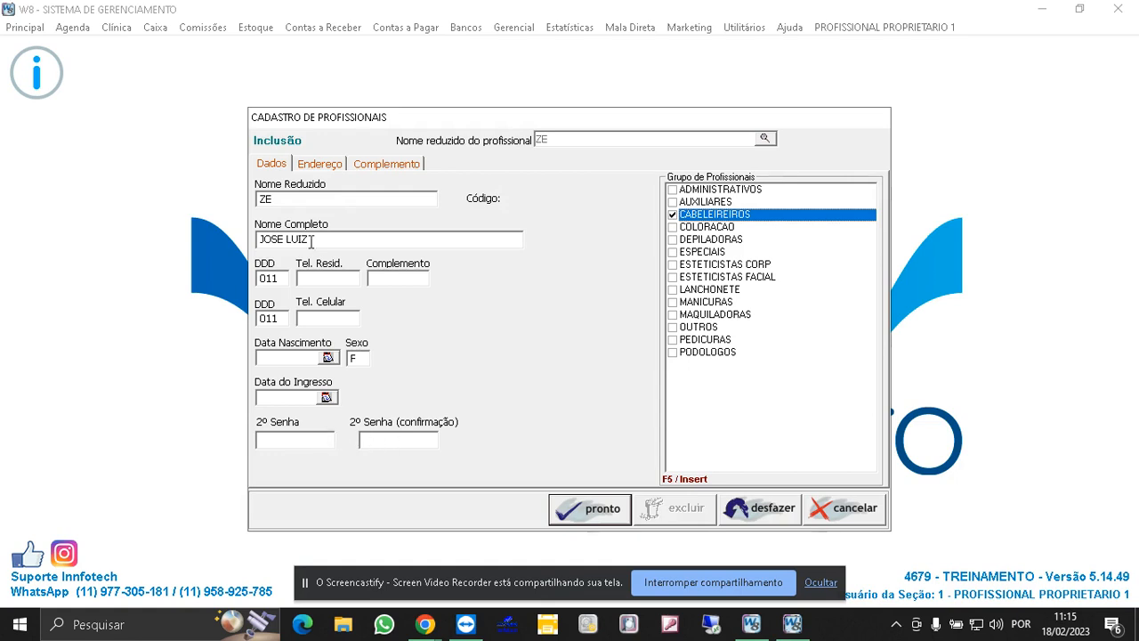
- Browse the professional's address and complementary data sections before saving
click(318, 164)
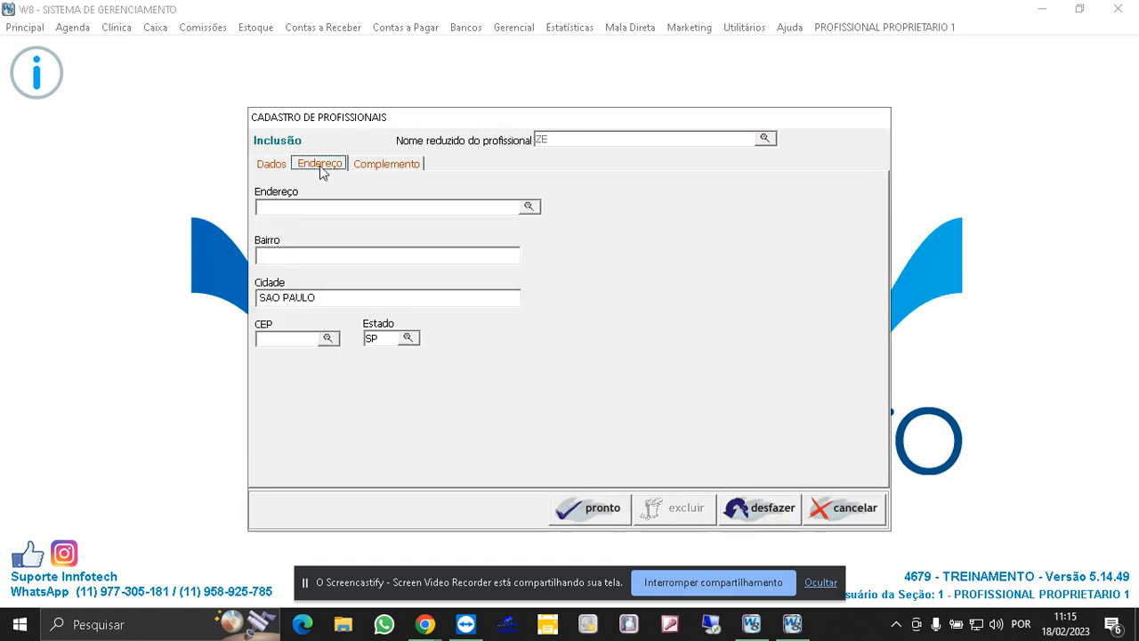
click(383, 164)
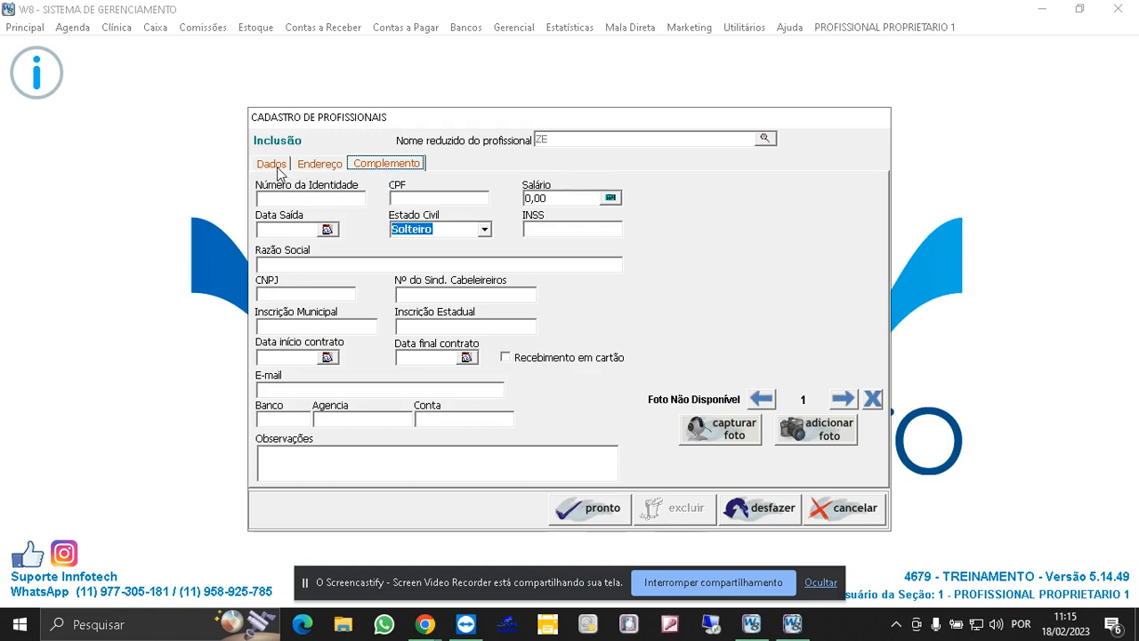
click(325, 166)
click(375, 169)
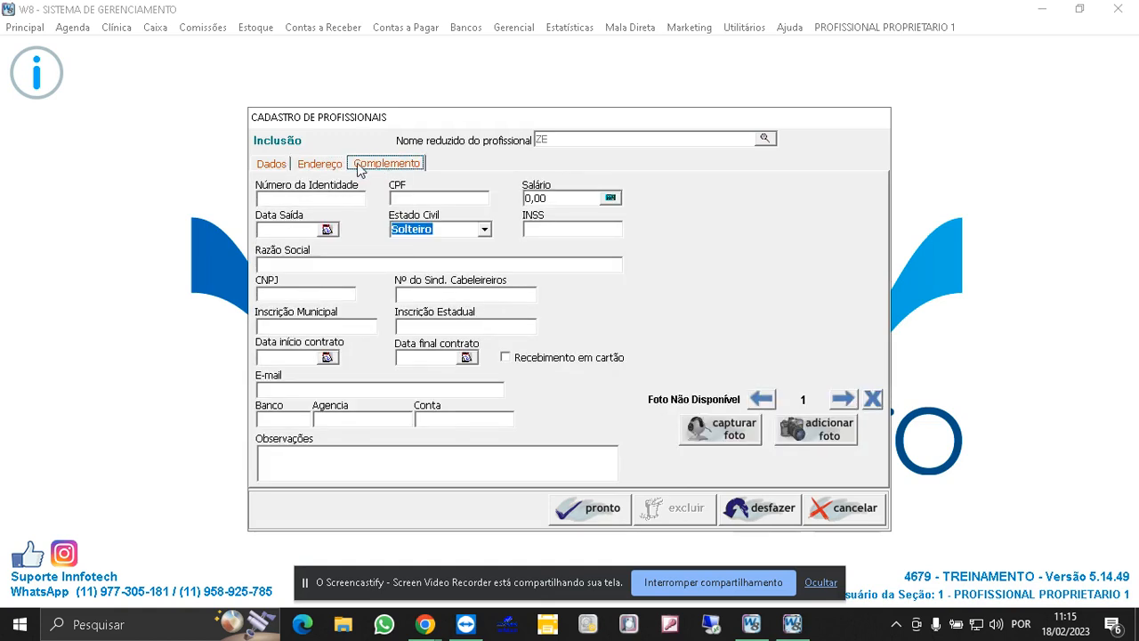
click(331, 169)
click(369, 169)
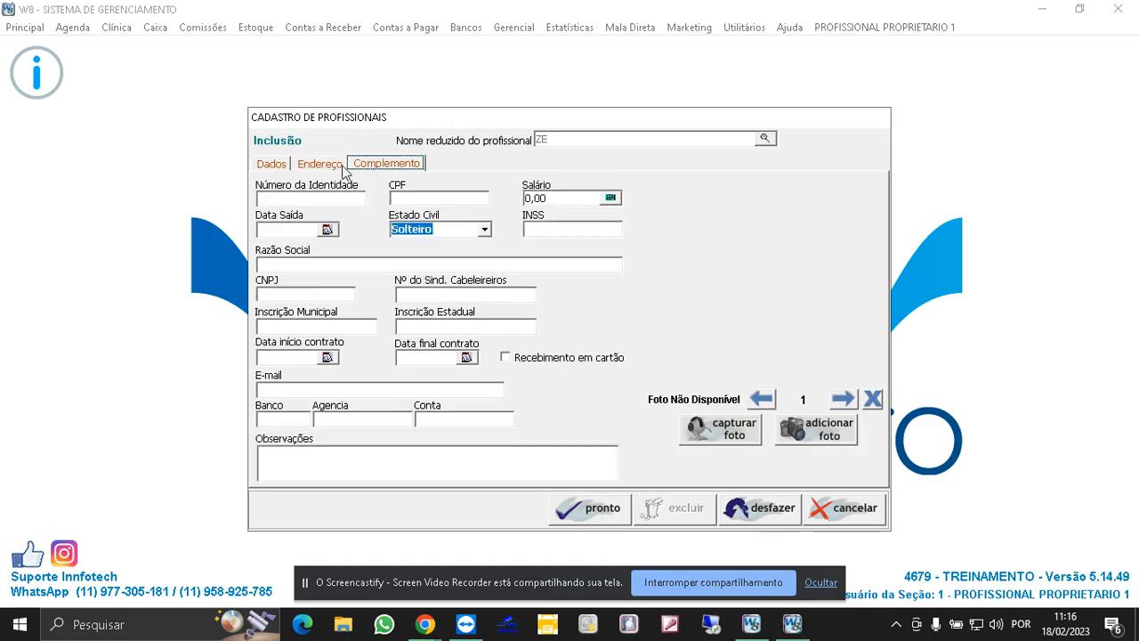
click(274, 164)
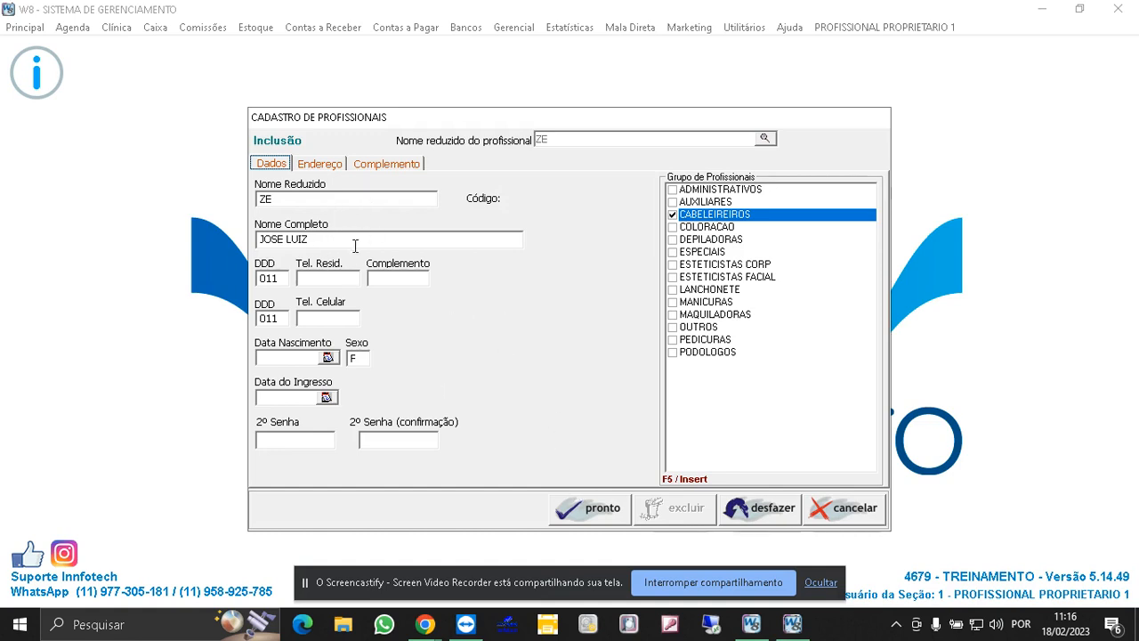
click(332, 171)
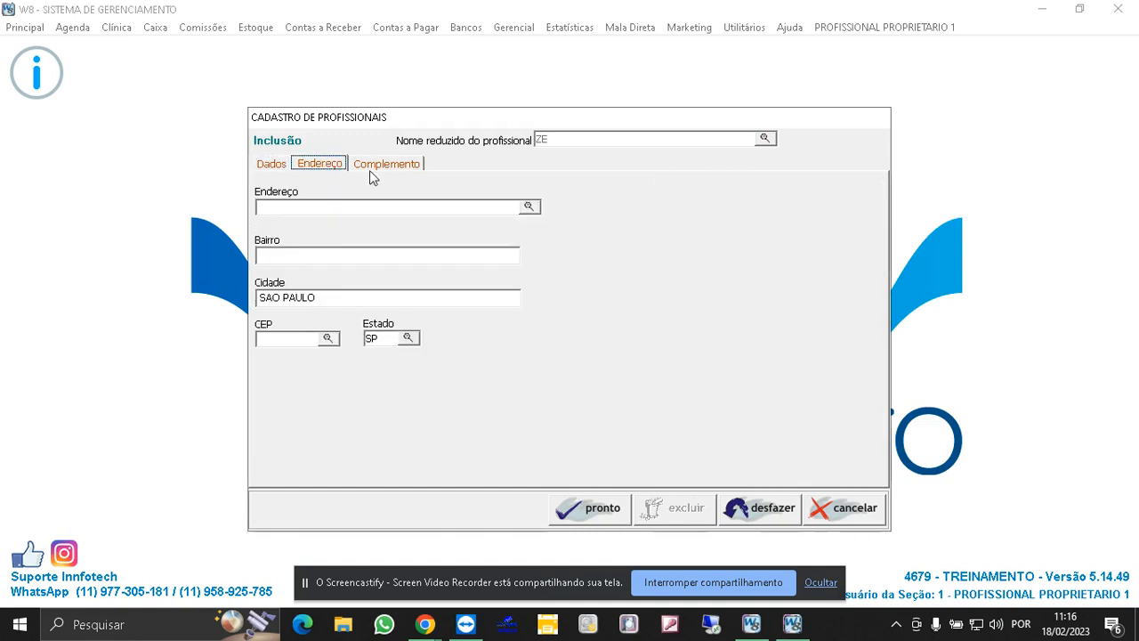
click(370, 169)
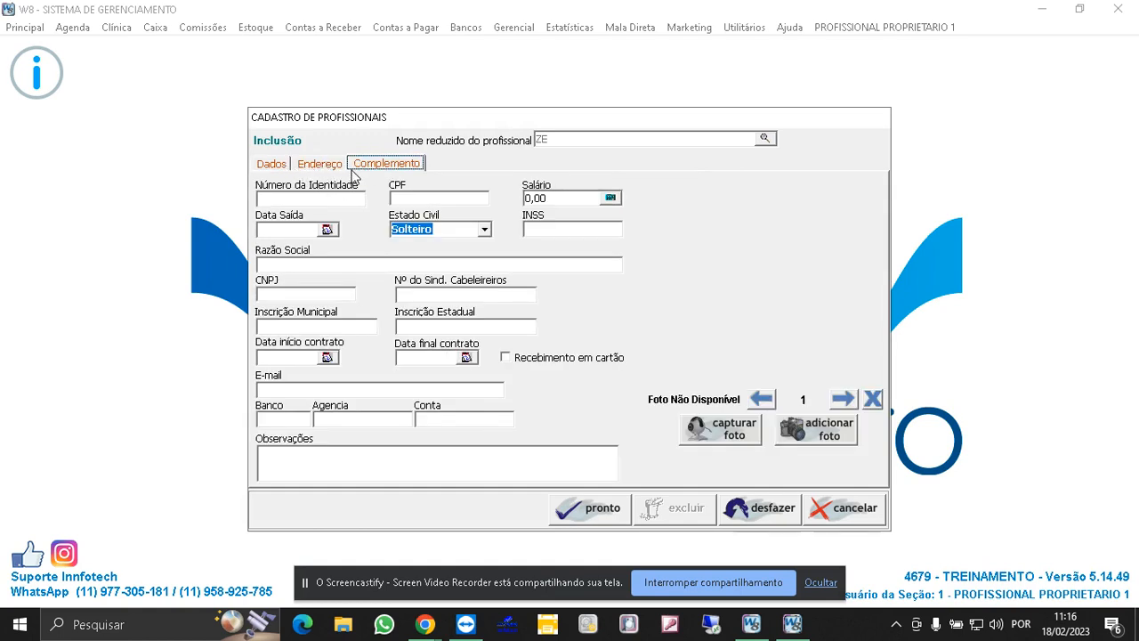
click(272, 167)
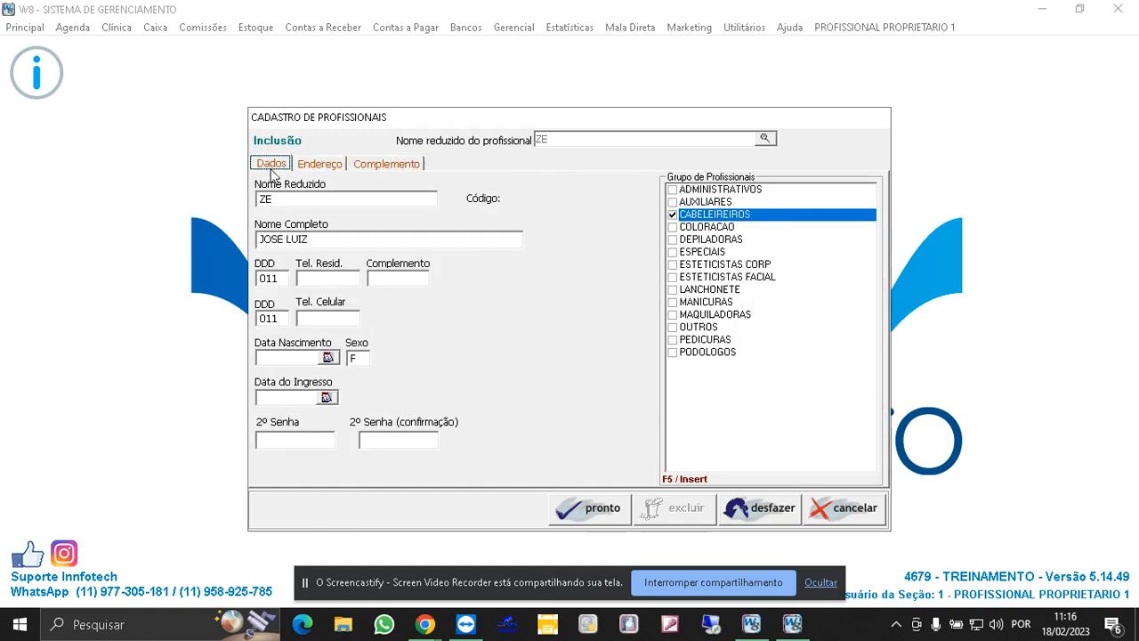
- Save the new professional, accepting the invalid CPF and inclusion confirmations, and close the registration form
click(596, 509)
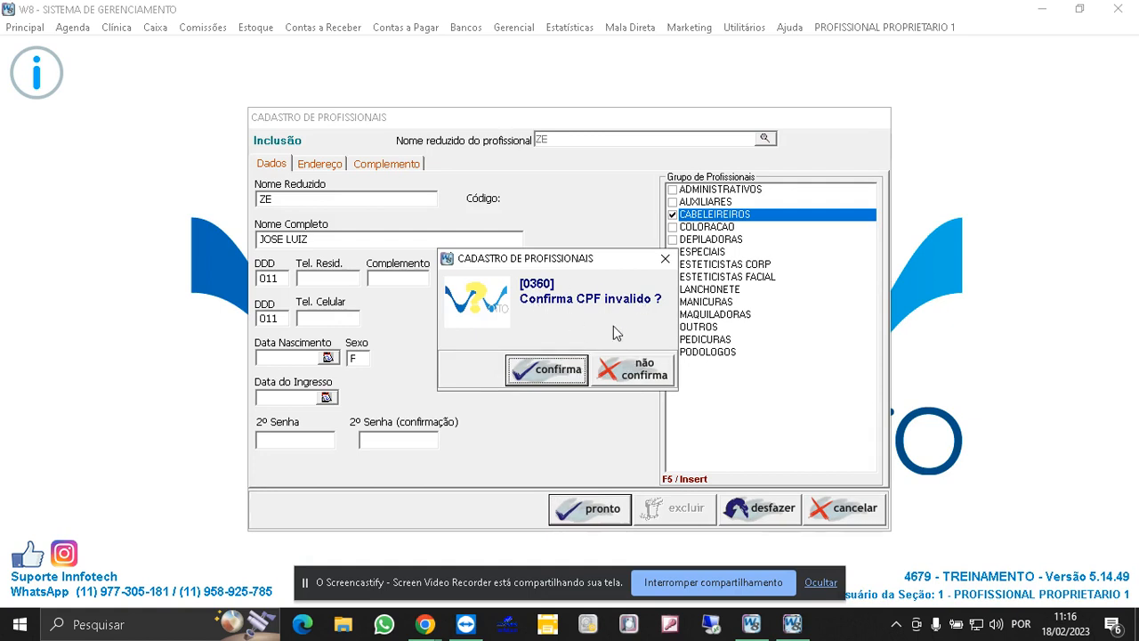
click(548, 370)
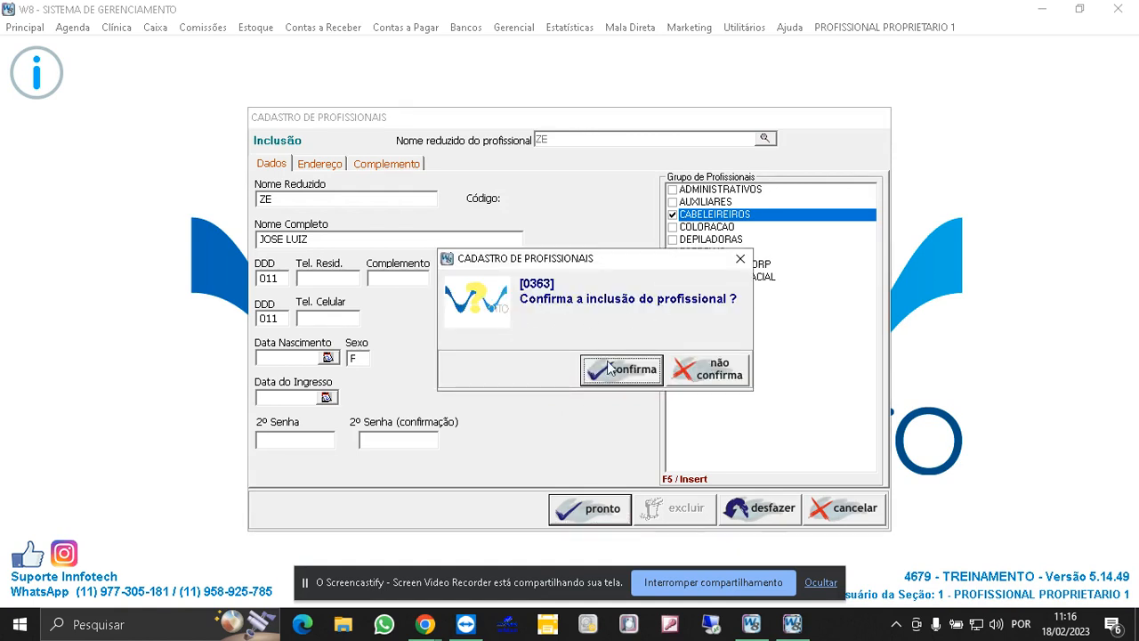
click(635, 367)
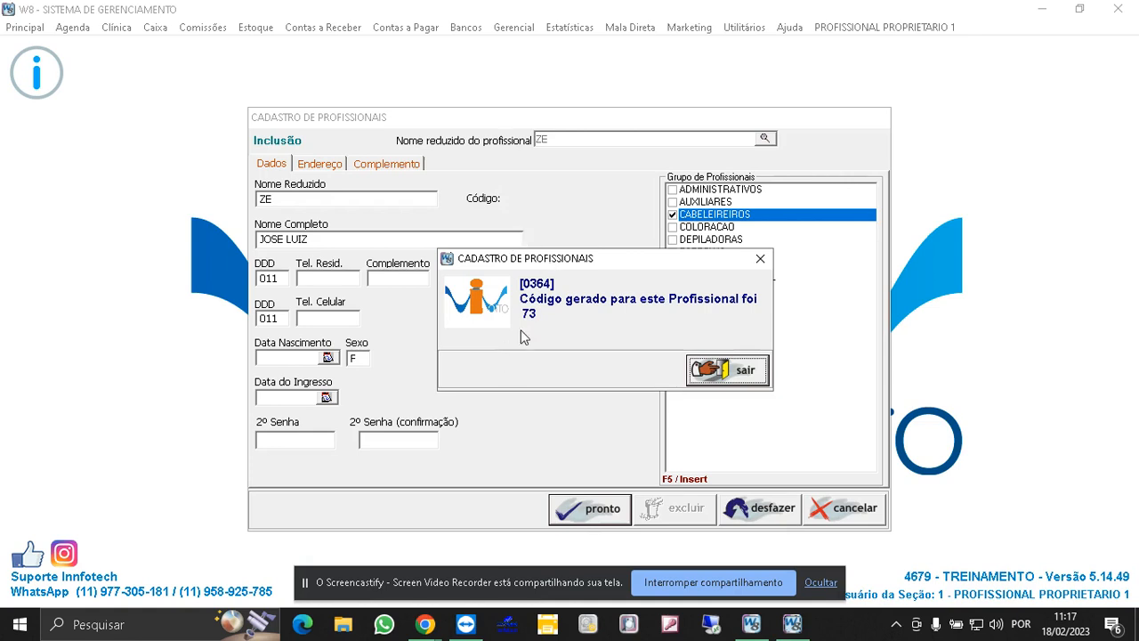
click(712, 371)
click(846, 500)
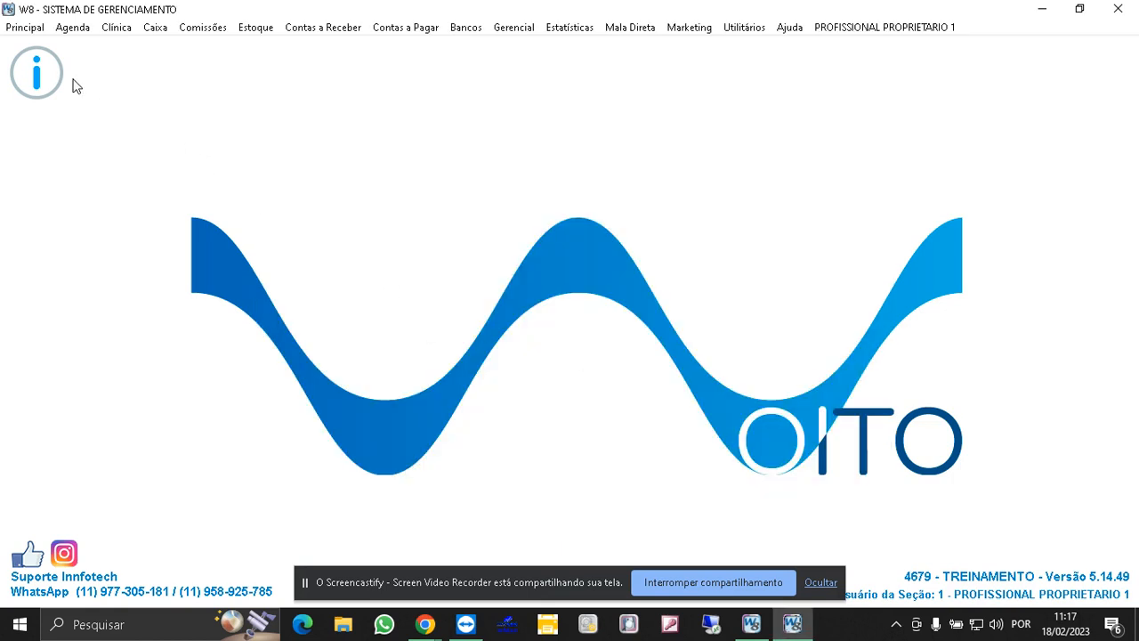
- Open the general activities registration and load the services list for professional ZE
click(26, 28)
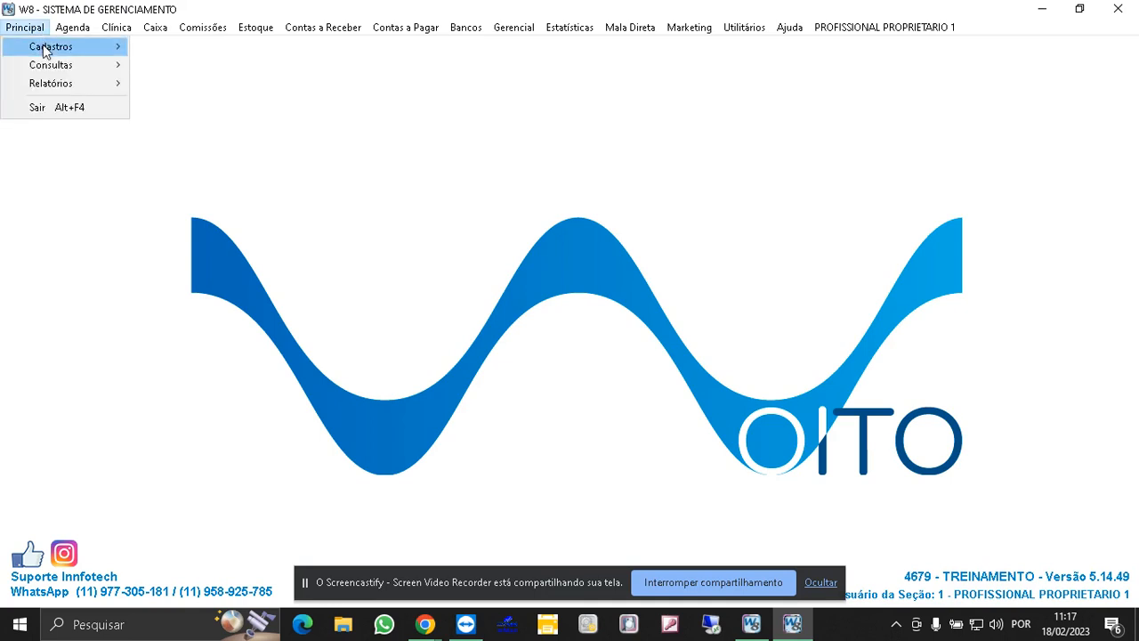
mouse_move(47, 46)
mouse_move(241, 68)
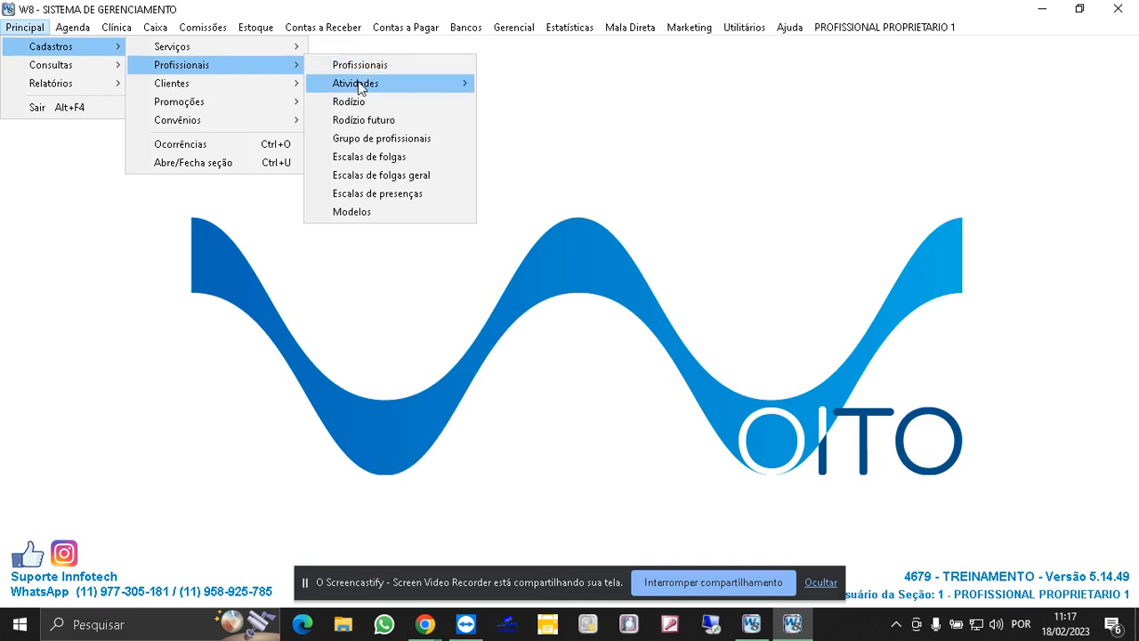
mouse_move(370, 85)
click(510, 101)
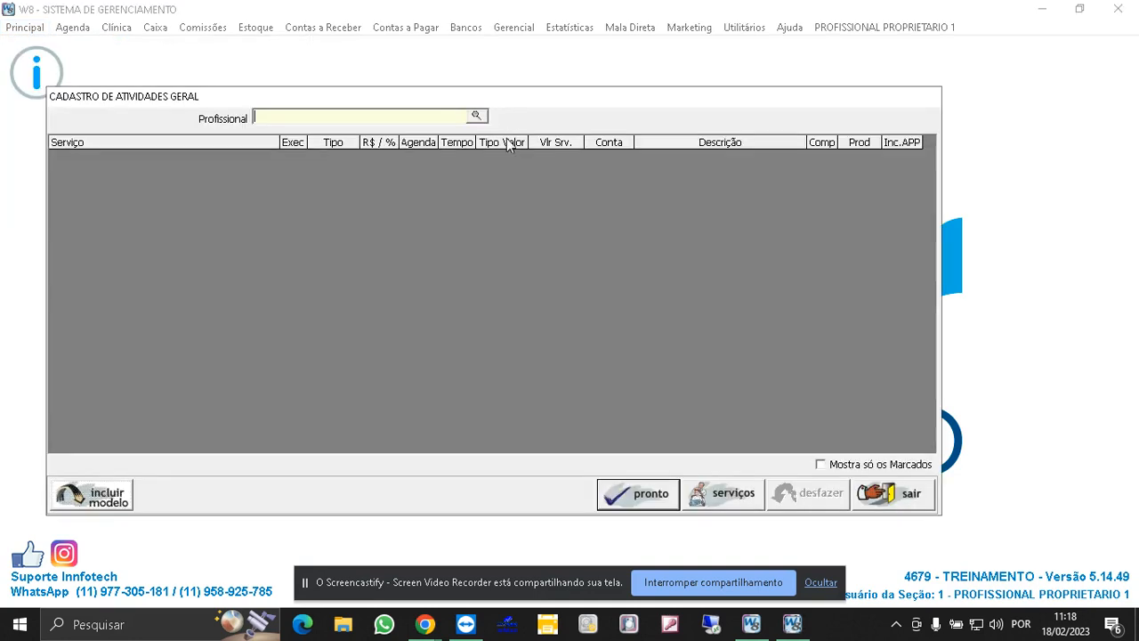
click(477, 116)
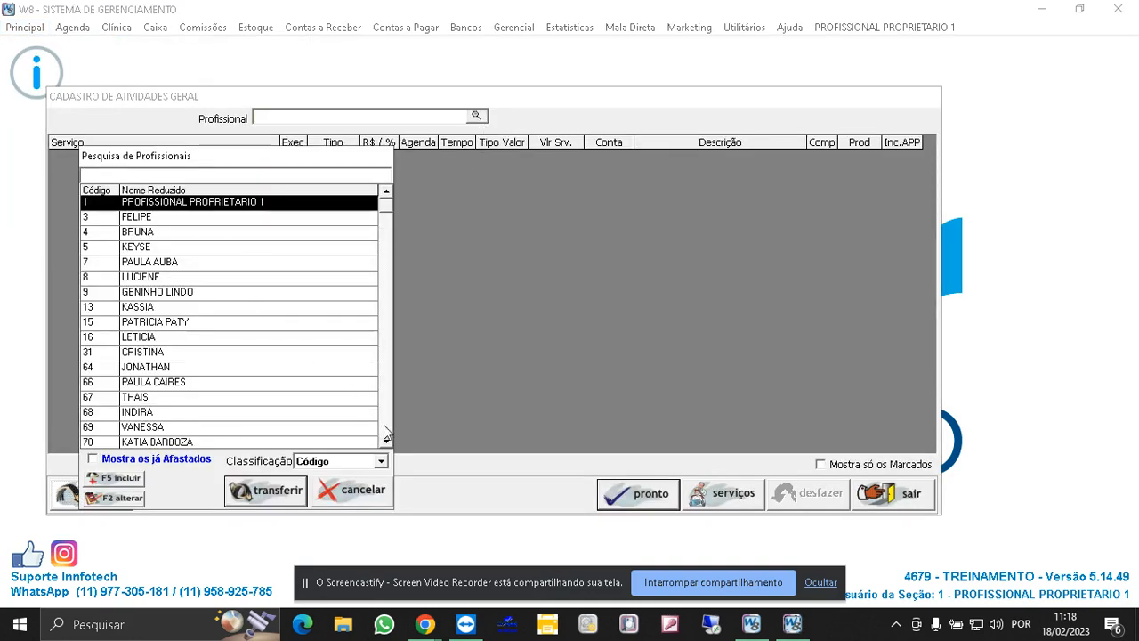
scroll(389, 424, down, 1)
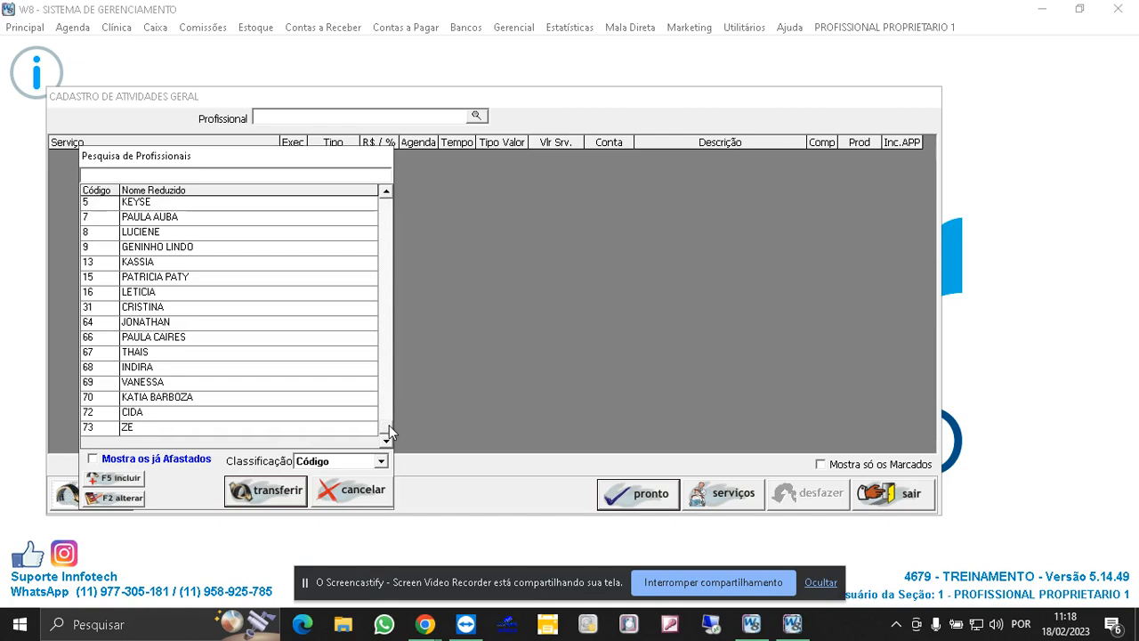
double_click(130, 435)
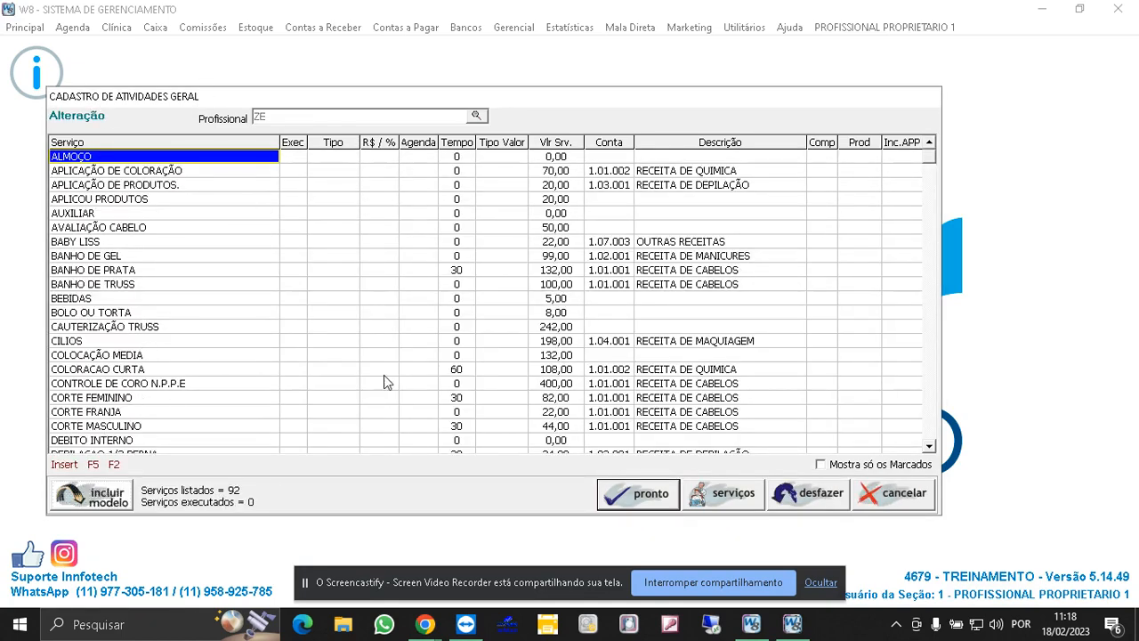
- Mark the ESCOVA CURTA service as executed by the professional
drag(929, 447, 929, 450)
drag(929, 144, 931, 146)
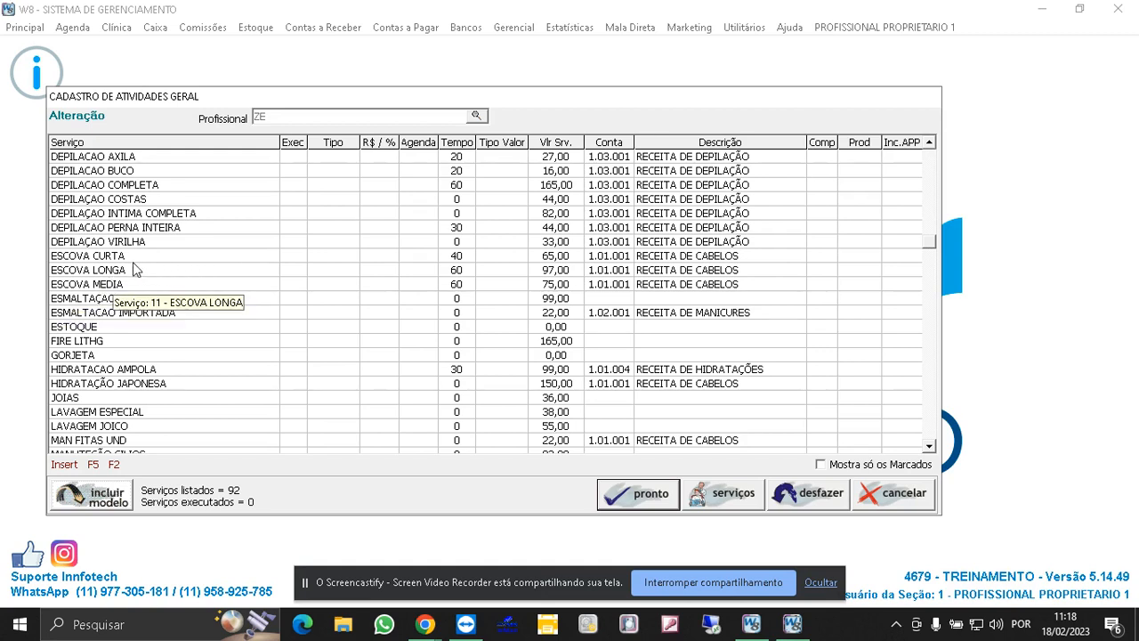
click(108, 258)
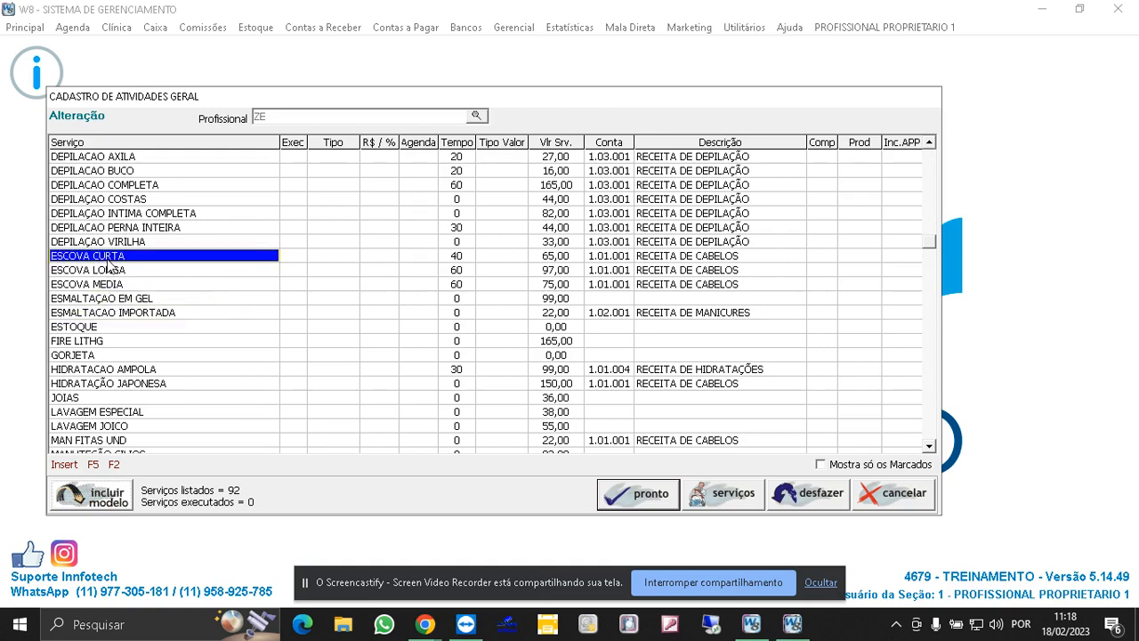
click(295, 257)
click(297, 258)
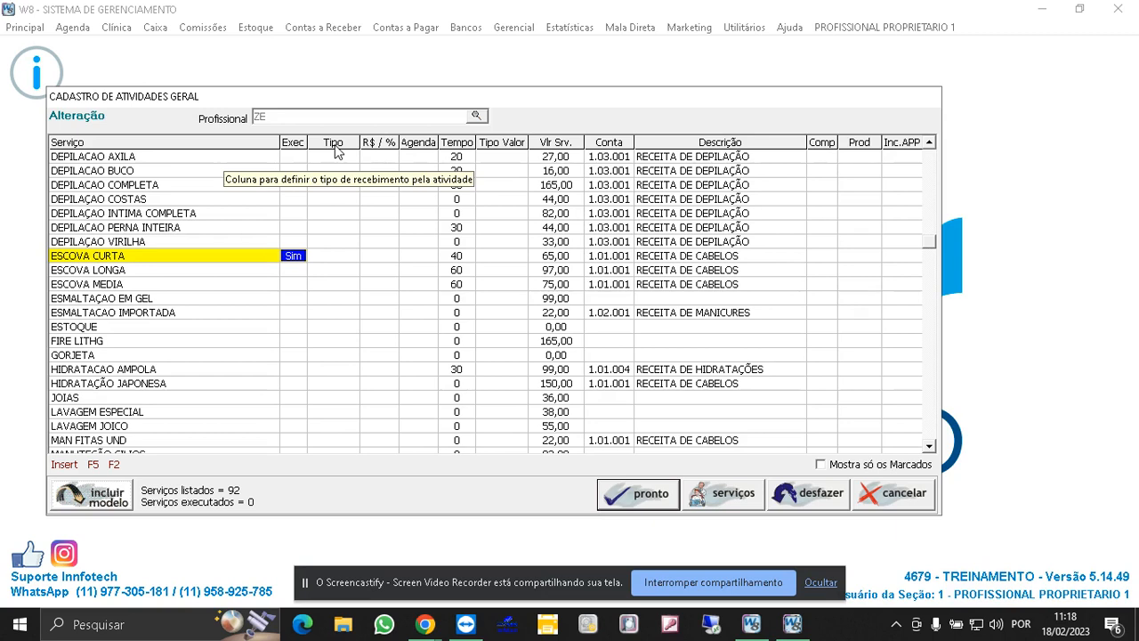
- Set ESCOVA CURTA's commission type to Percentual with a value of 50
click(331, 255)
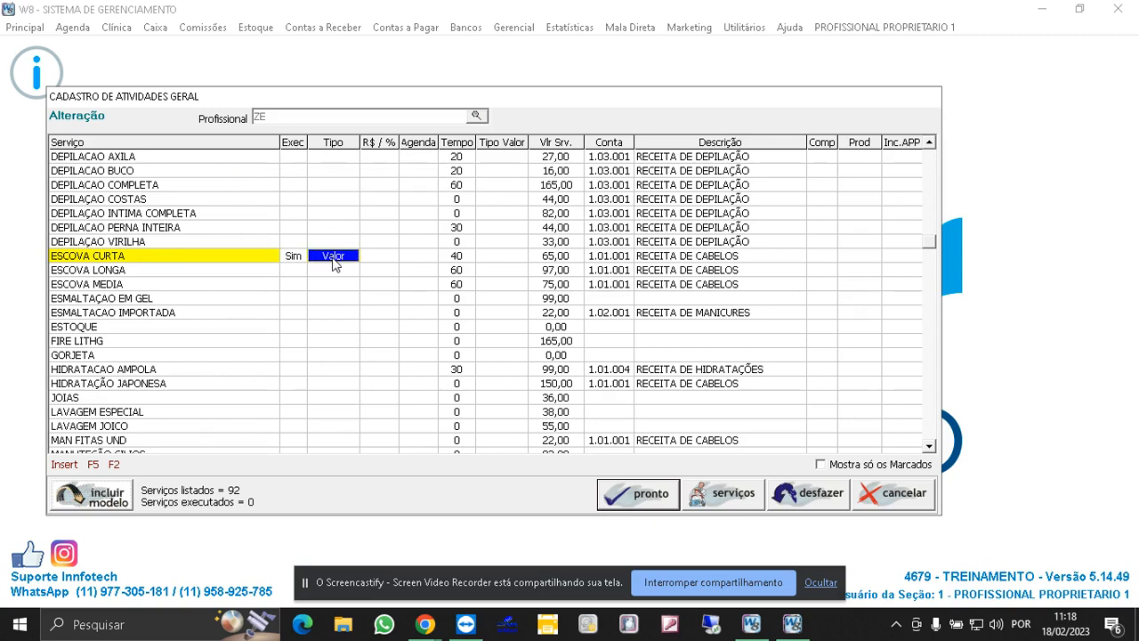
click(334, 256)
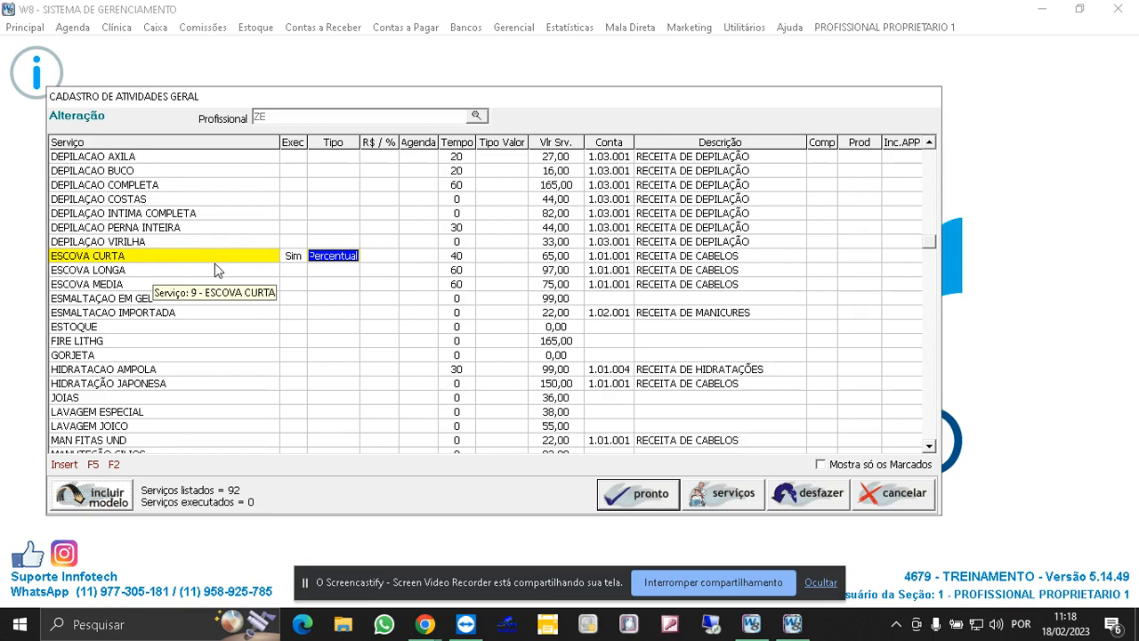
click(380, 258)
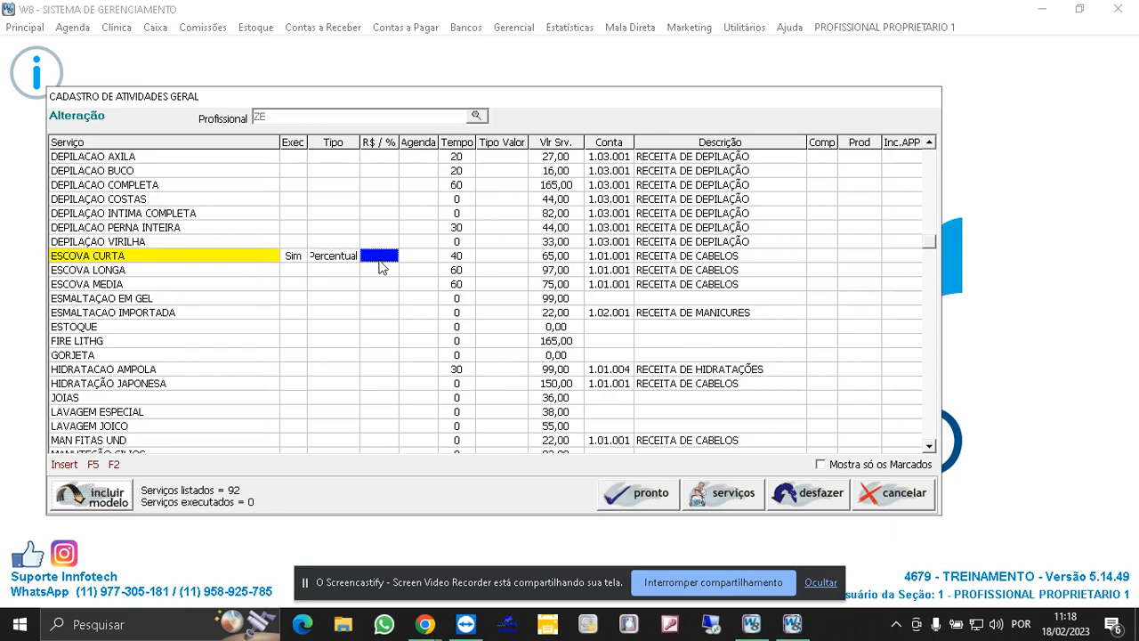
click(380, 258)
text(50)
key(Return)
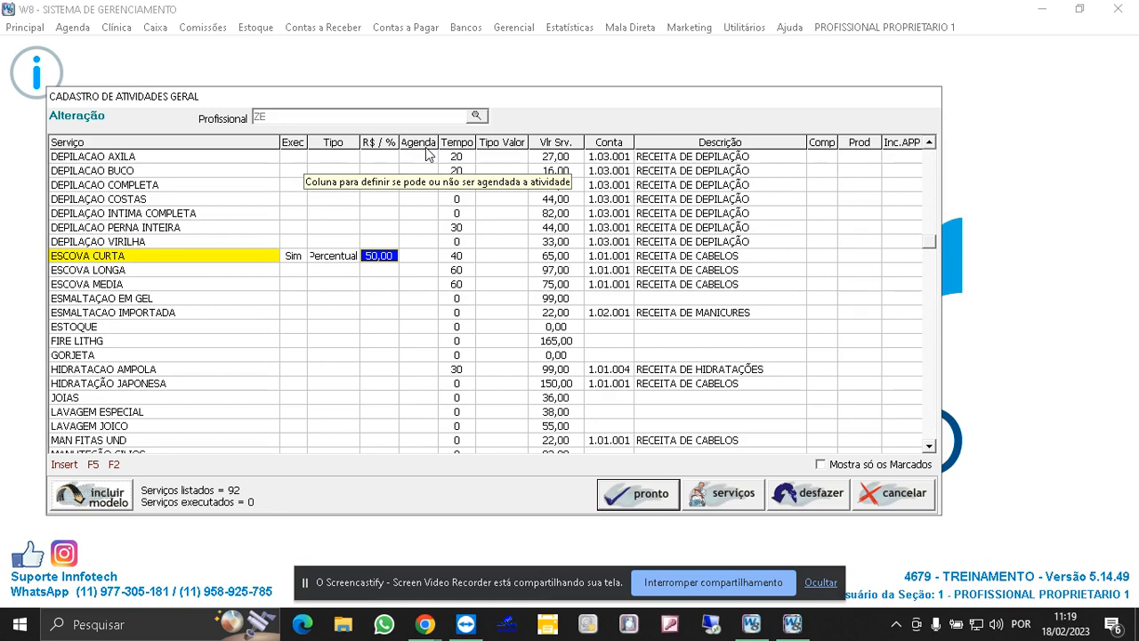
- Set the ESCOVA CURTA service's scheduling option to Não
click(422, 258)
click(422, 258)
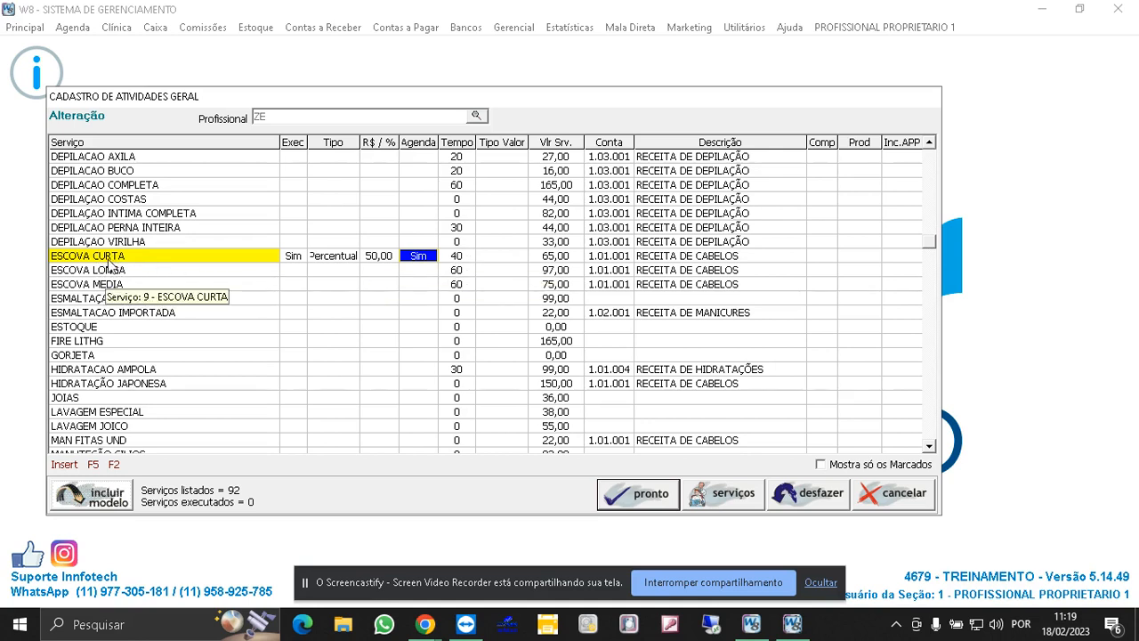
click(420, 257)
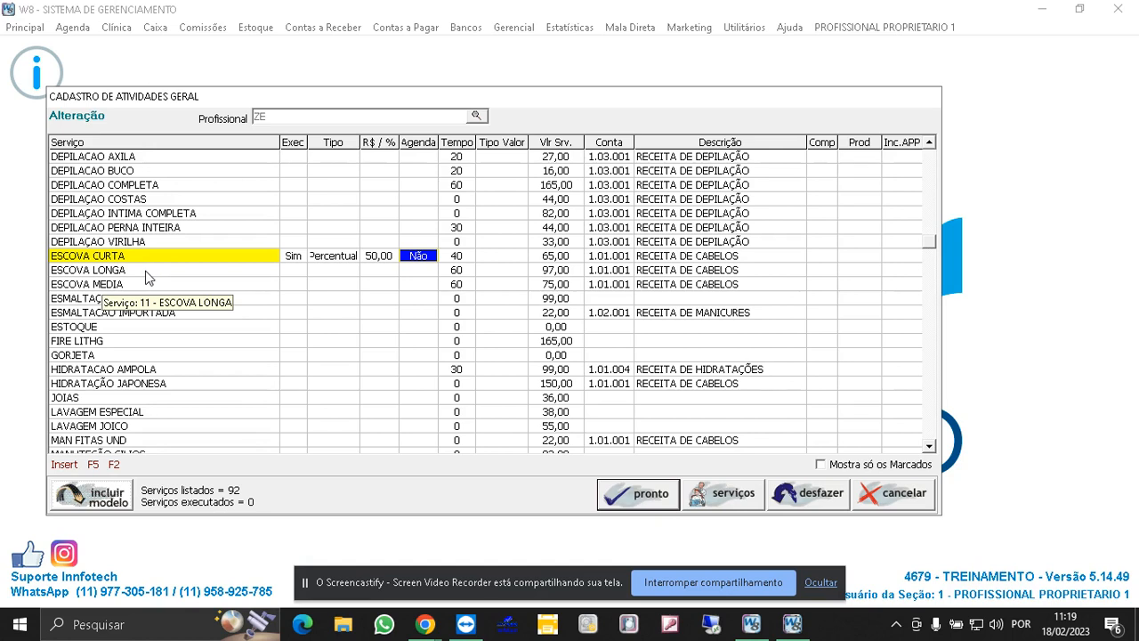
- Set ESCOVA CURTA's scheduling option to Sim and mark ESCOVA LONGA and ESCOVA MEDIA as executed by the professional
click(422, 256)
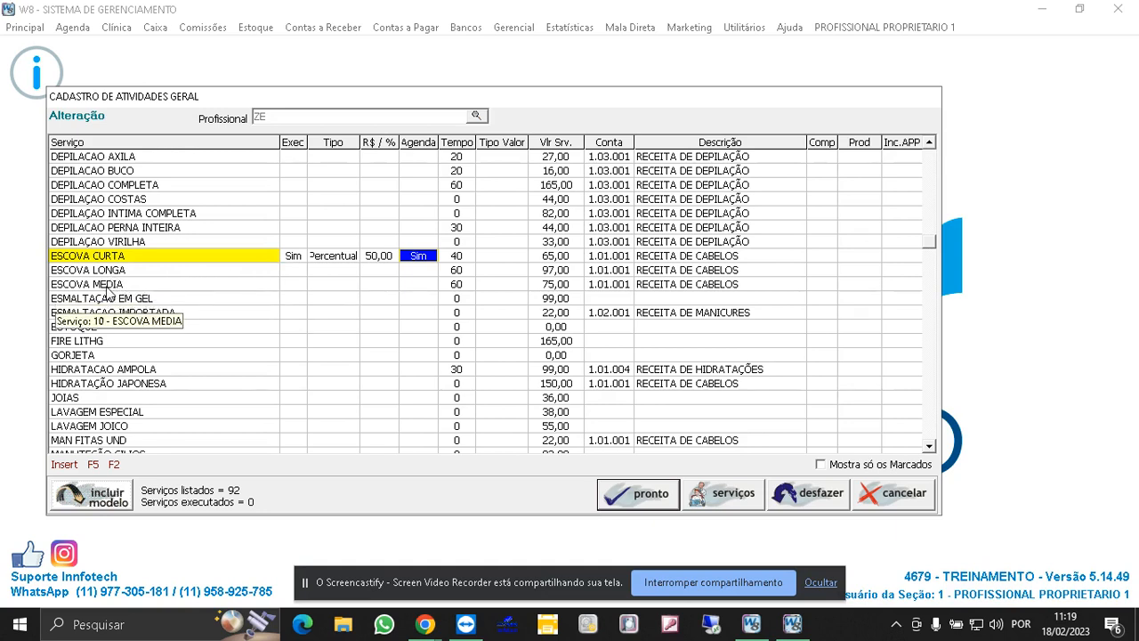
click(293, 272)
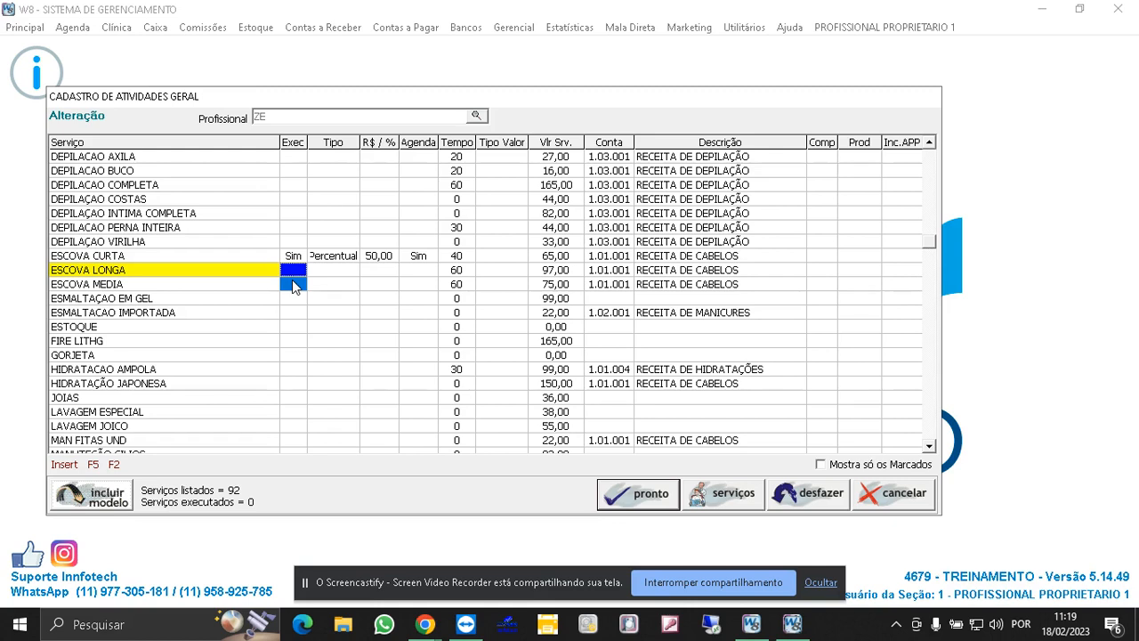
key(Insert)
- Set the commission of ESCOVA LONGA and ESCOVA MEDIA to Percentual with a value of 50
click(342, 272)
drag(345, 277, 343, 290)
key(Insert)
drag(384, 272, 386, 283)
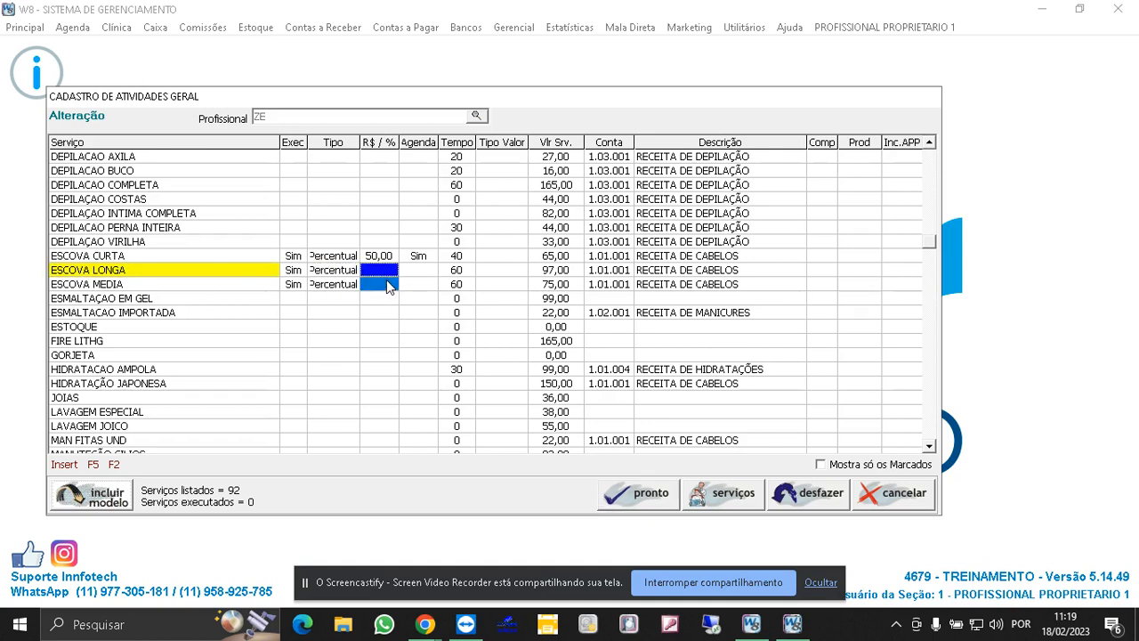
text(50)
key(Return)
key(Insert)
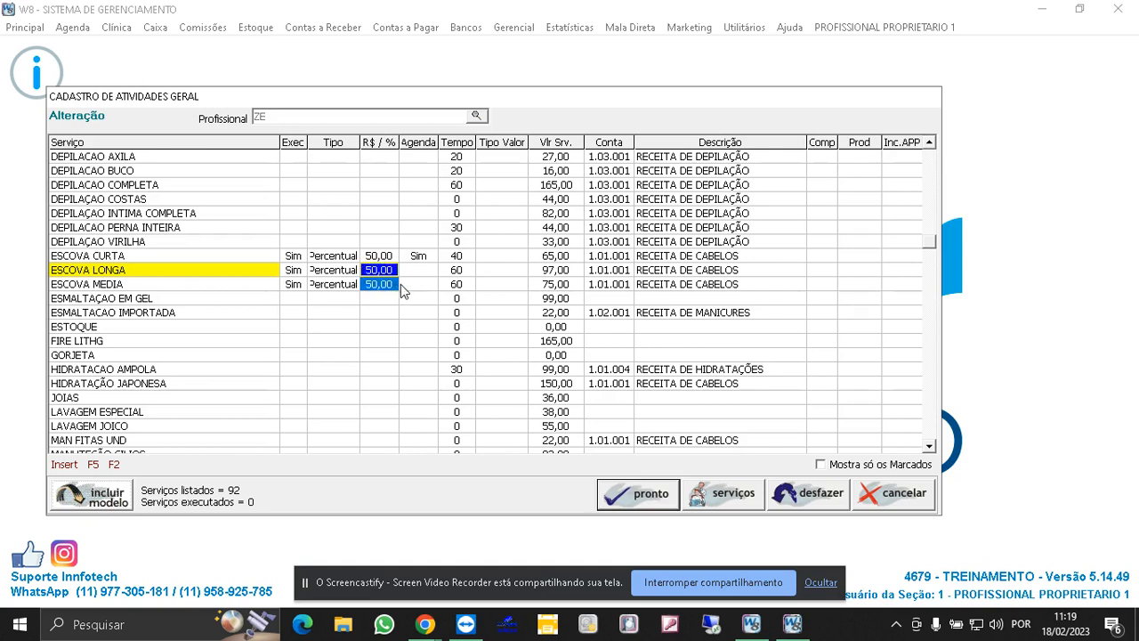
- Set scheduling to Sim for ESCOVA LONGA and ESCOVA MEDIA, save ZE's activity changes and close the registration
drag(420, 271, 427, 283)
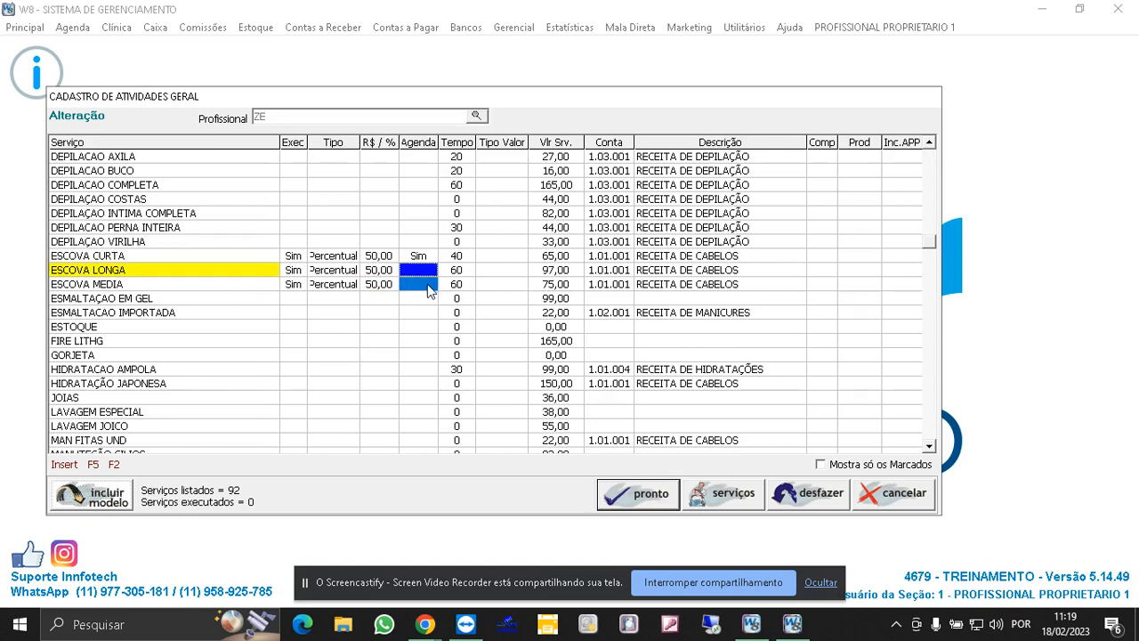
key(Insert)
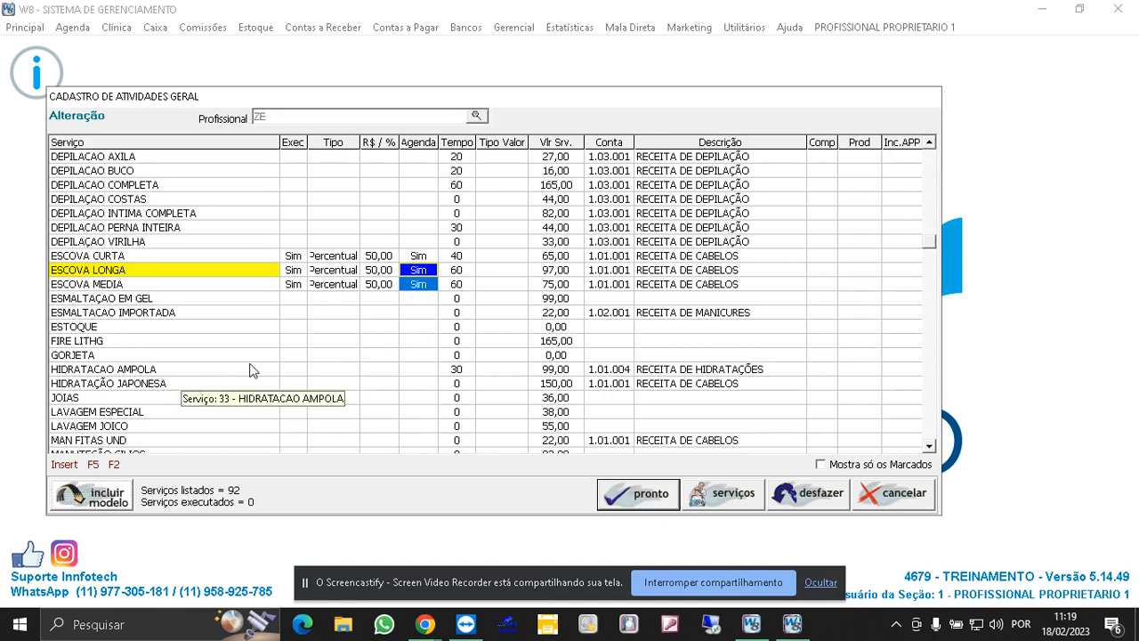
click(663, 500)
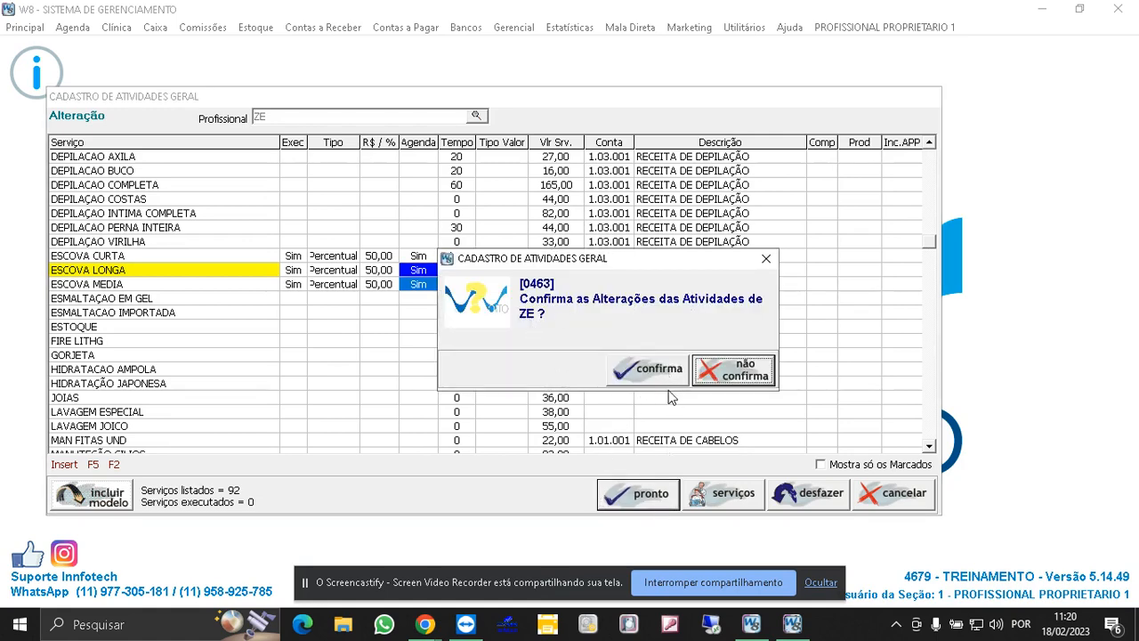
click(652, 370)
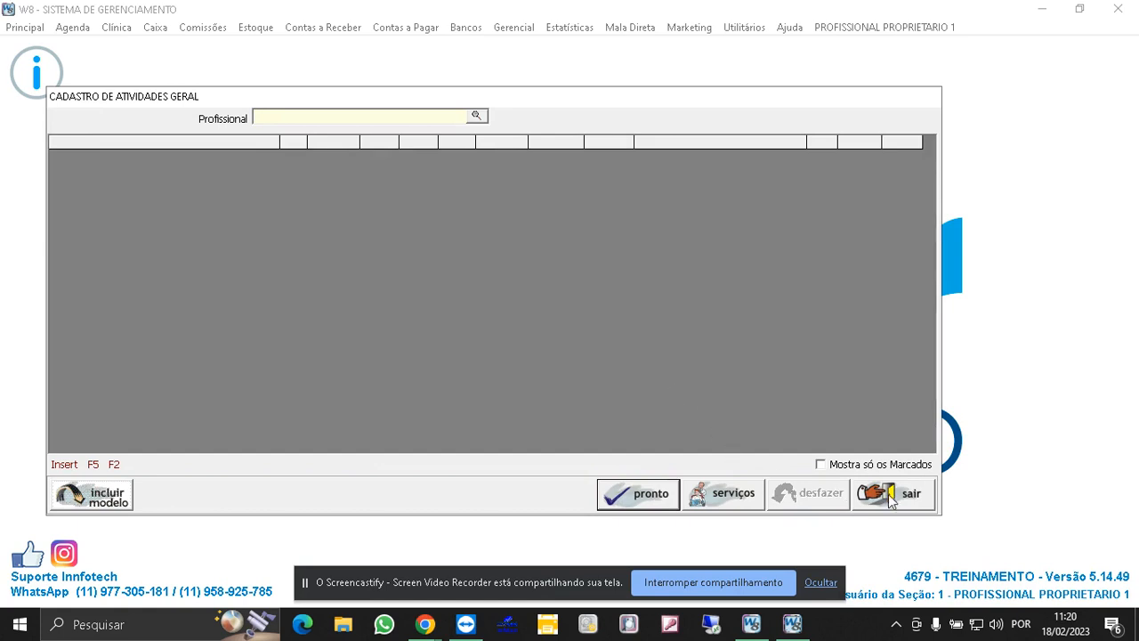
click(892, 497)
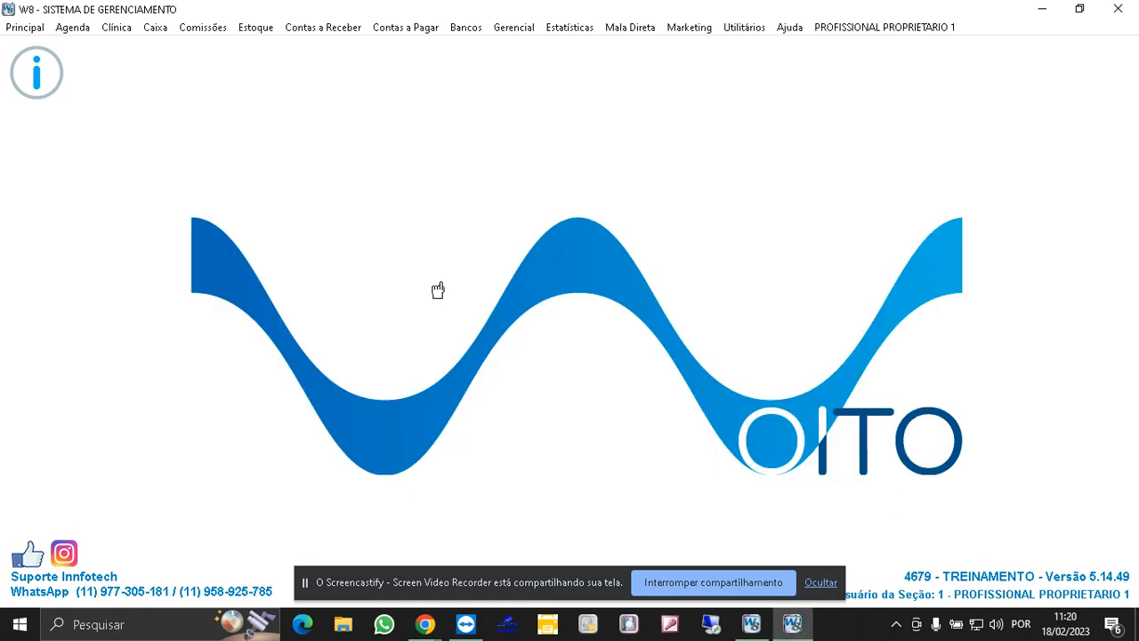
- Open the Copiar Atividades tool and choose KASSIA as the source professional
click(25, 28)
mouse_move(89, 45)
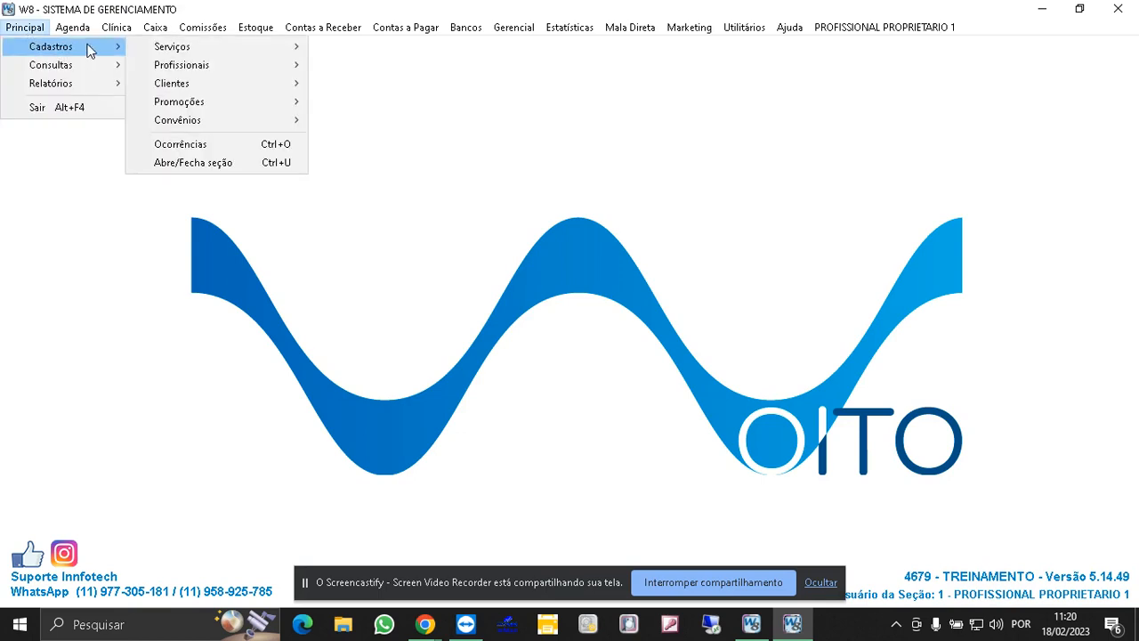
mouse_move(208, 70)
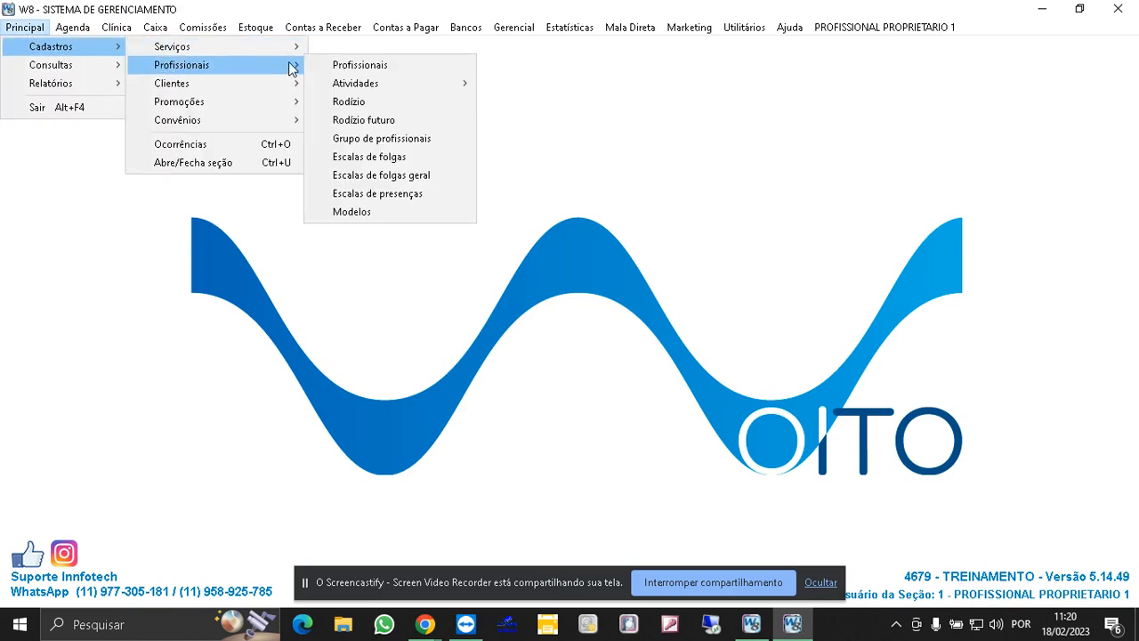
mouse_move(343, 83)
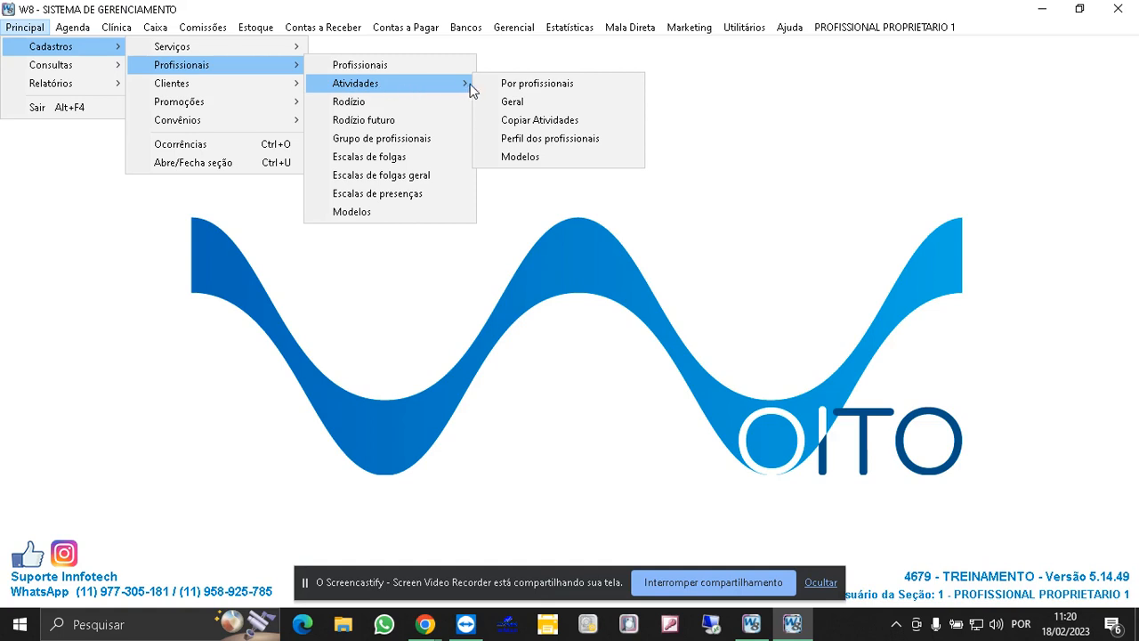
click(535, 120)
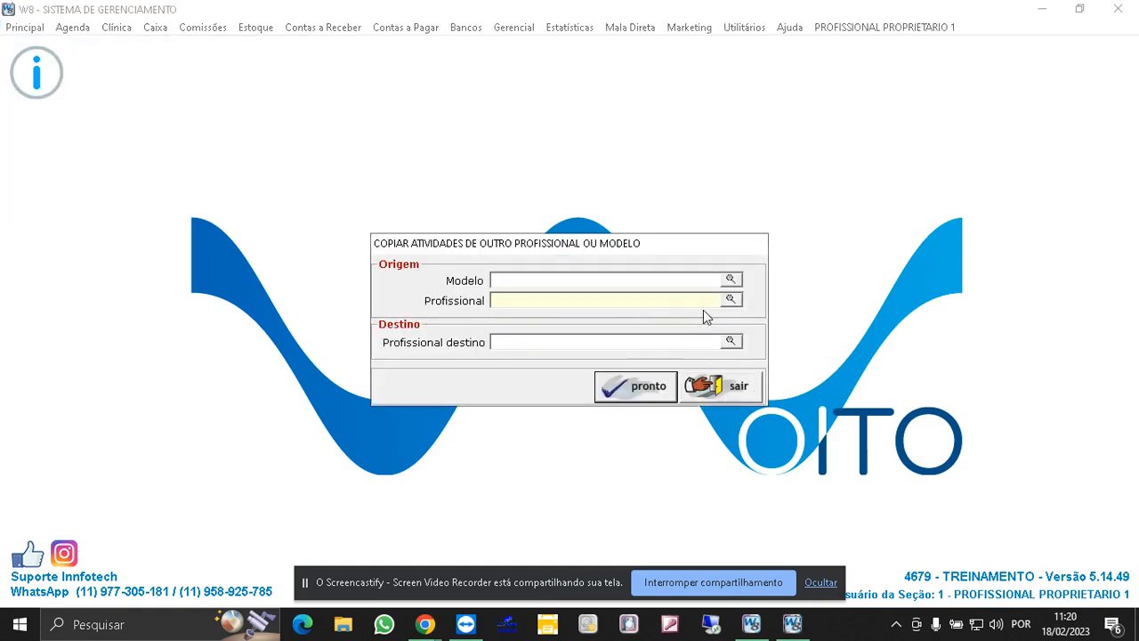
click(728, 301)
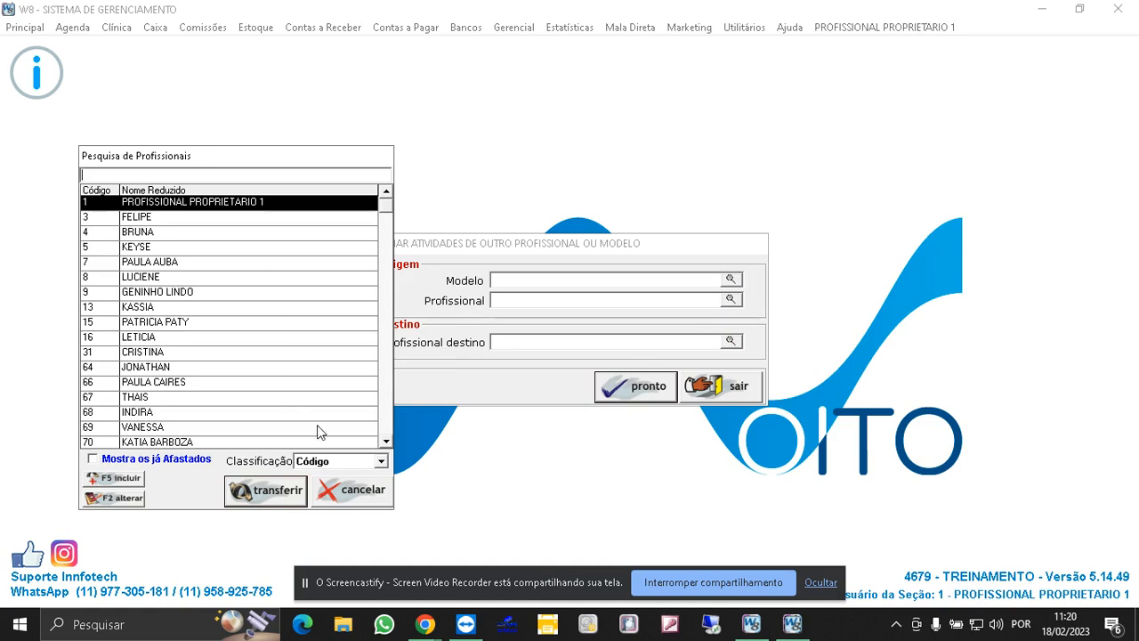
double_click(386, 441)
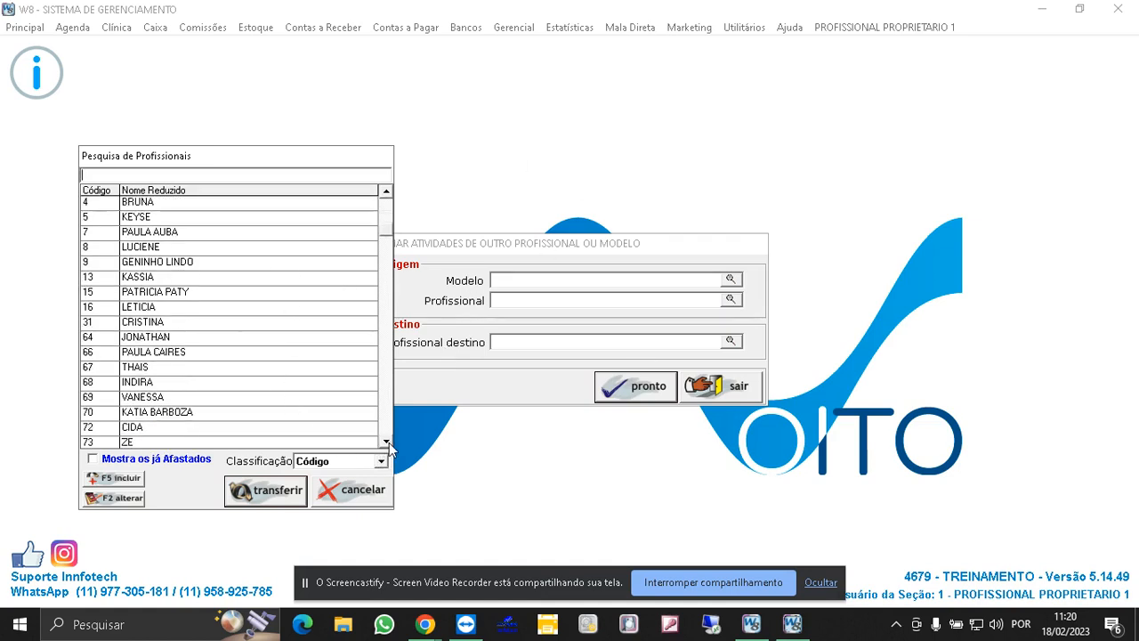
click(386, 442)
click(387, 192)
click(388, 196)
click(146, 294)
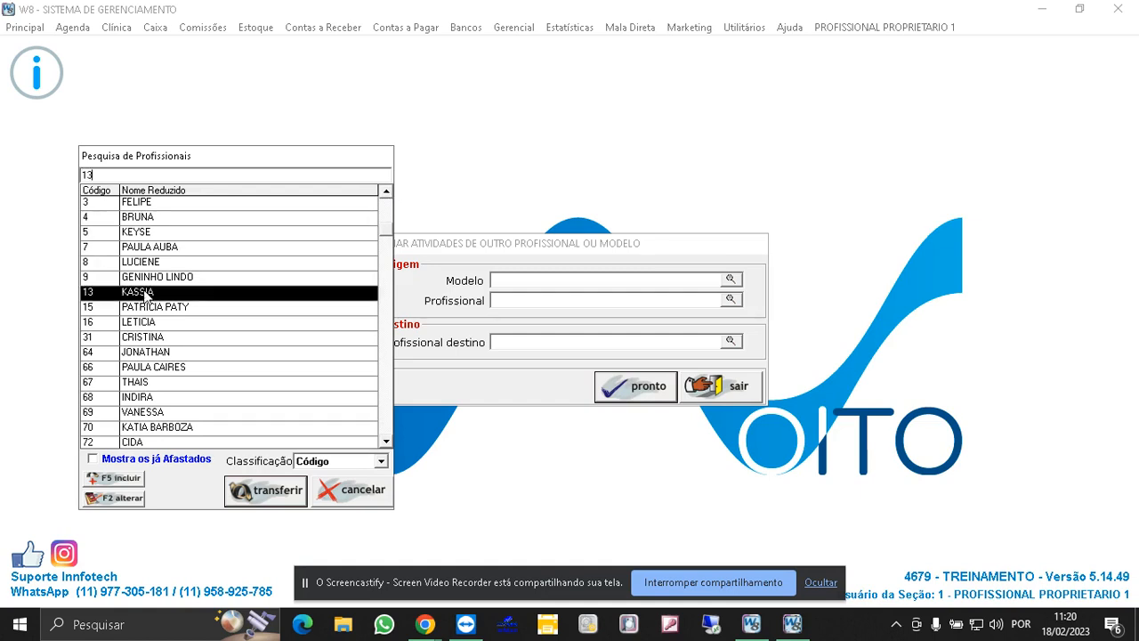
double_click(147, 293)
- Choose ZE as destination professional, confirm copying KASSIA's activities to him, and close the tool
click(731, 341)
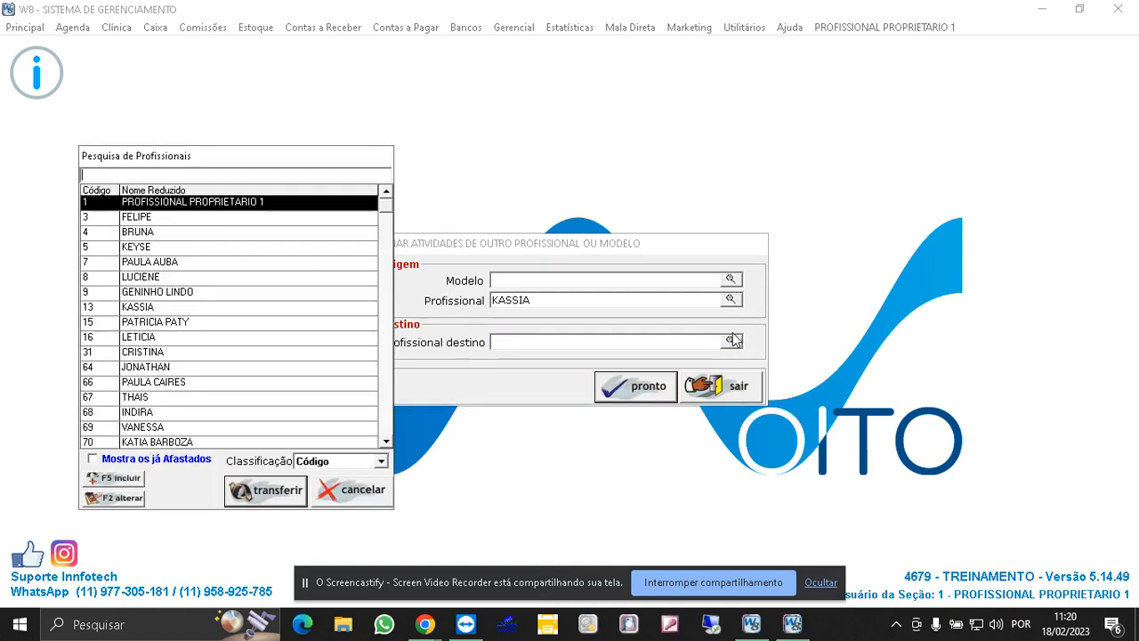
click(381, 461)
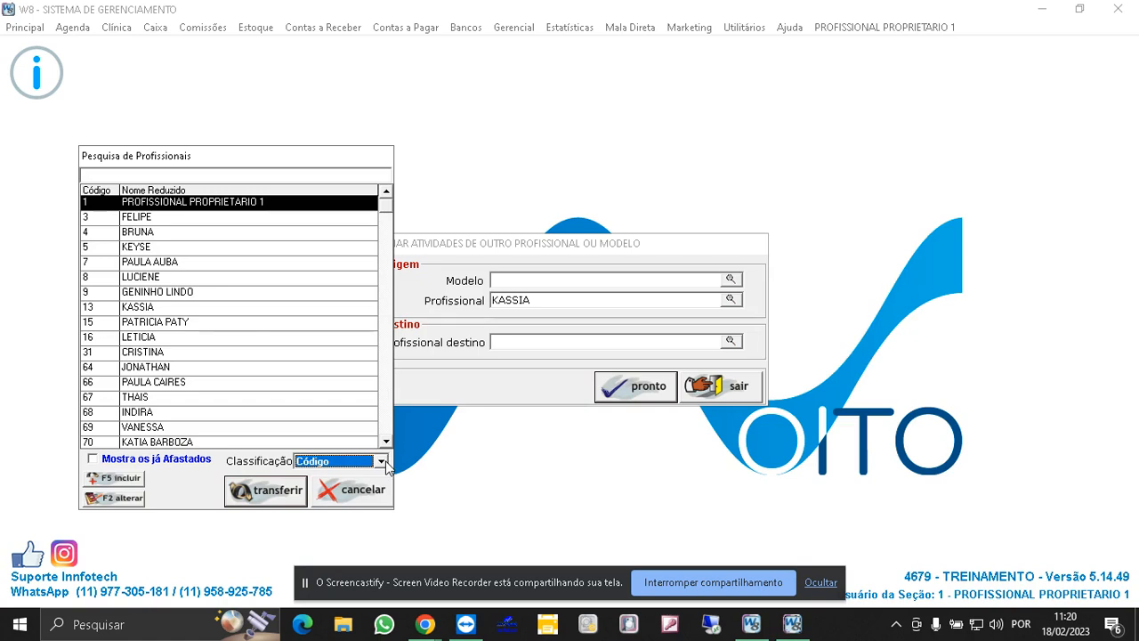
scroll(214, 440, down, 3)
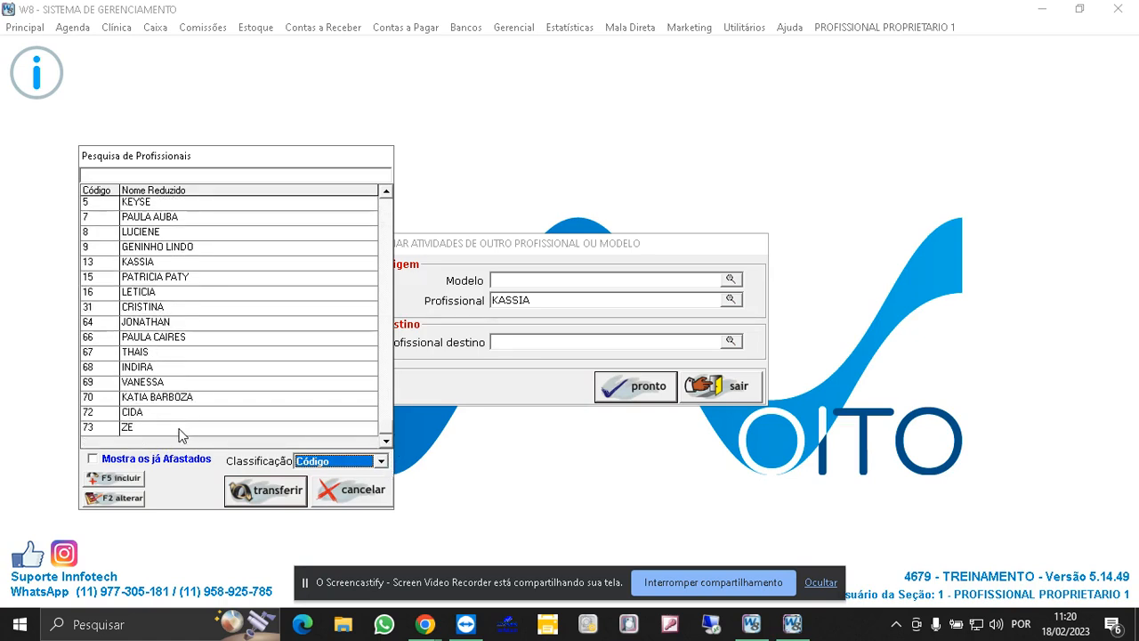
double_click(179, 428)
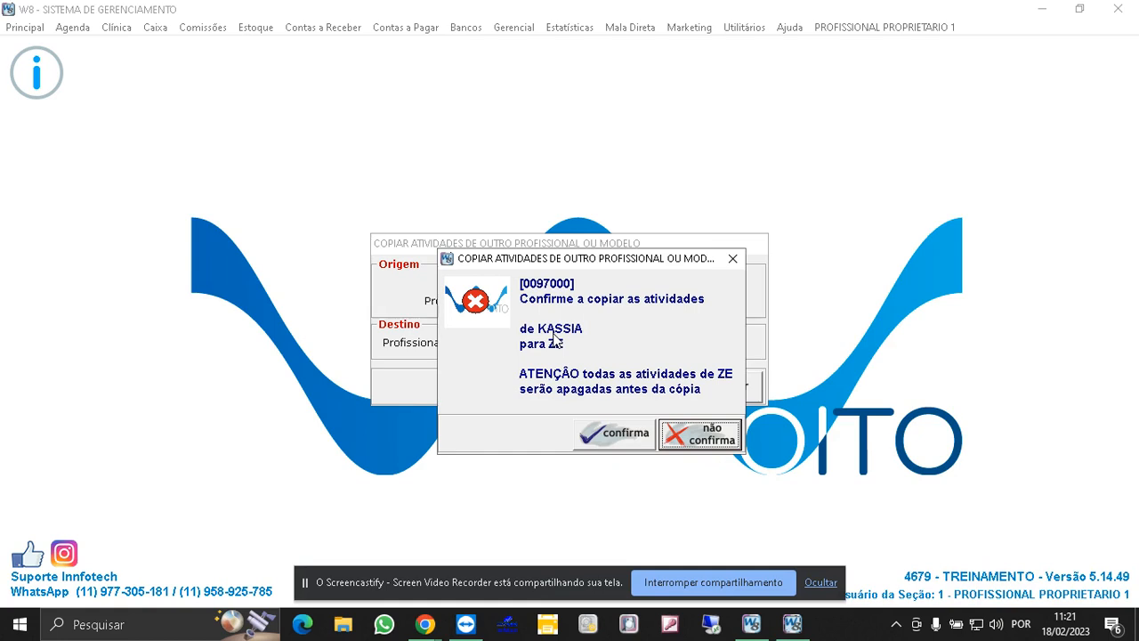
click(621, 434)
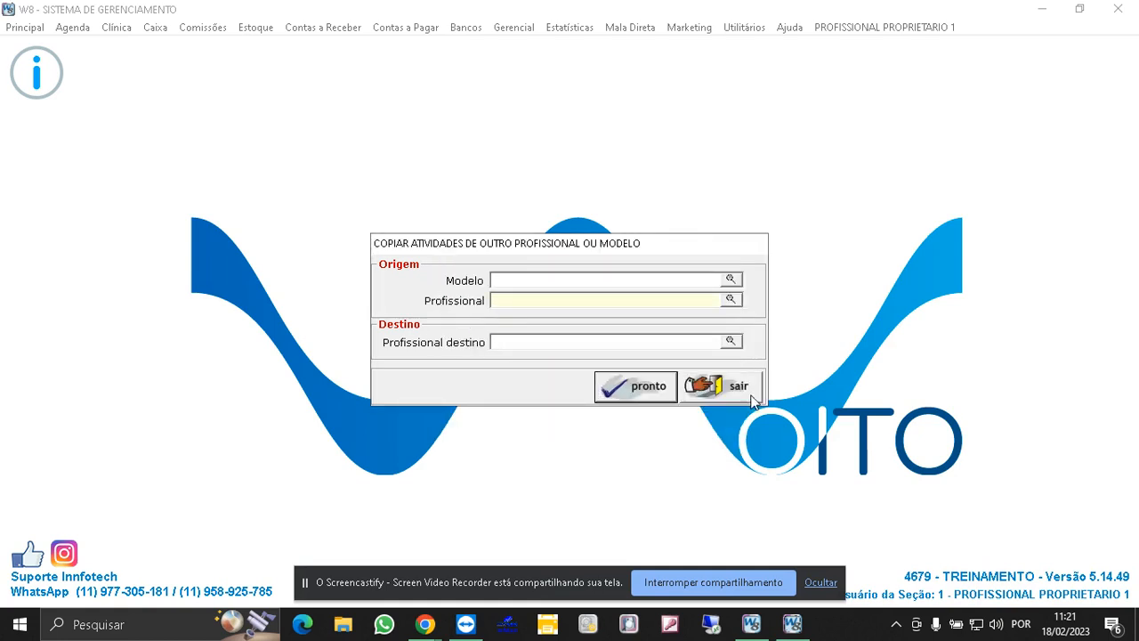
click(752, 394)
- Reopen the general activities registration for ZE, showing only marked services, to review the copied activities, then cancel
click(43, 31)
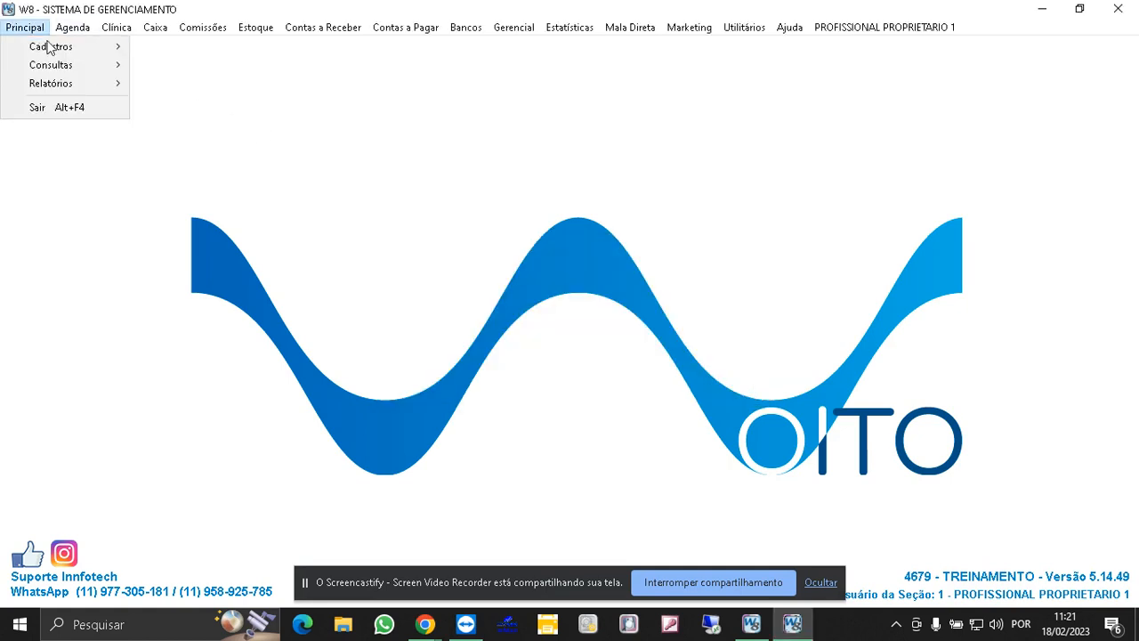
mouse_move(48, 45)
mouse_move(247, 69)
mouse_move(427, 87)
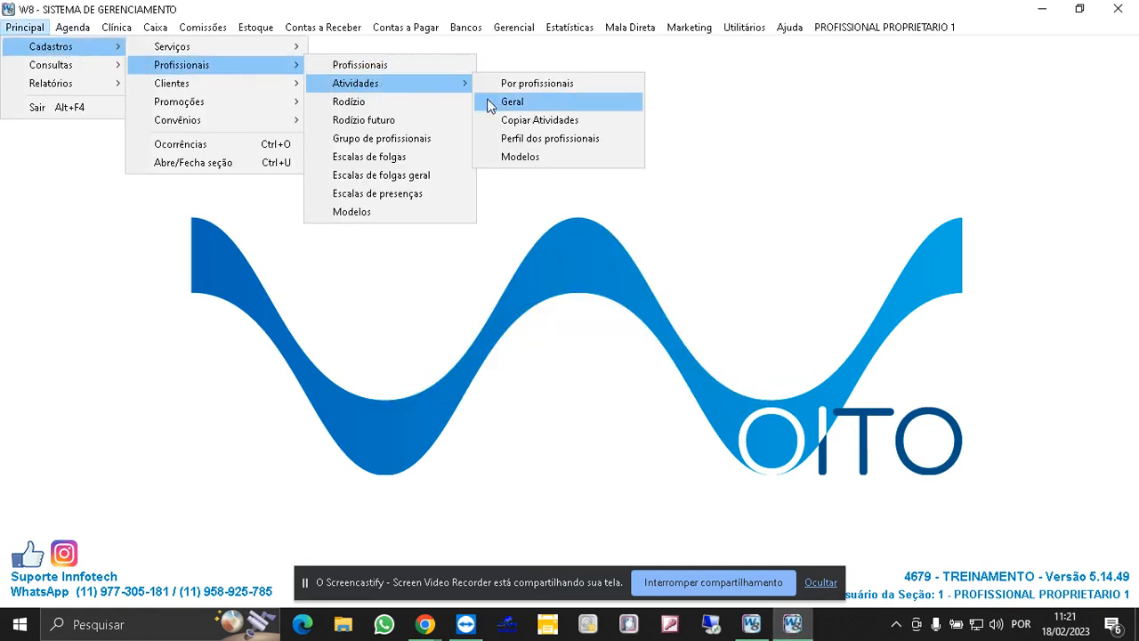
click(491, 104)
click(477, 115)
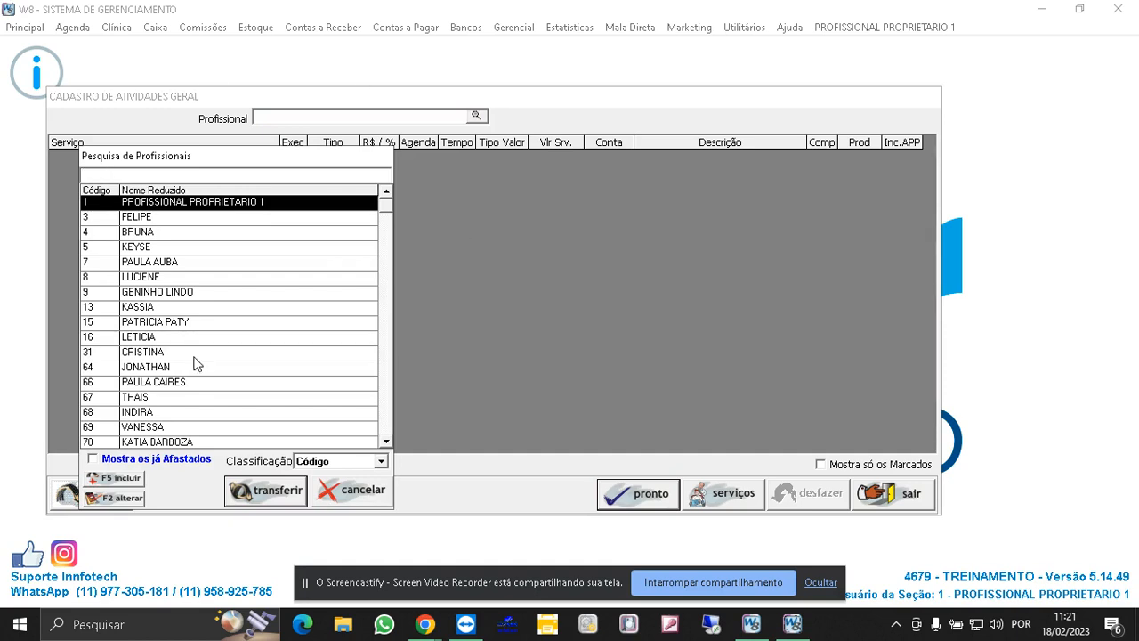
scroll(385, 429, down, 1)
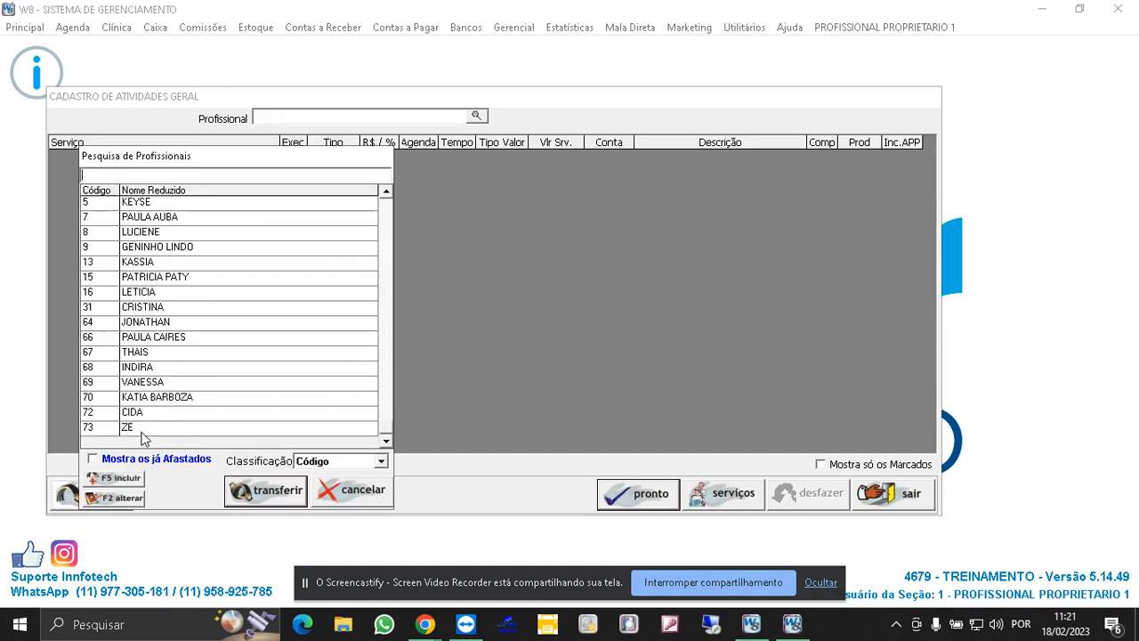
text(73)
click(272, 490)
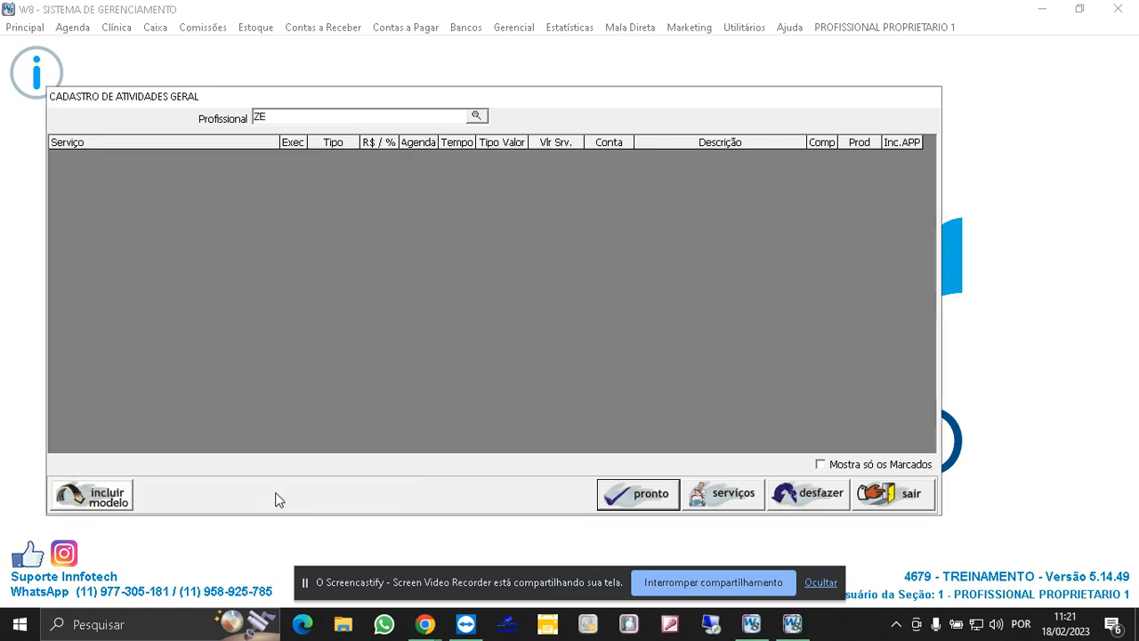
click(821, 464)
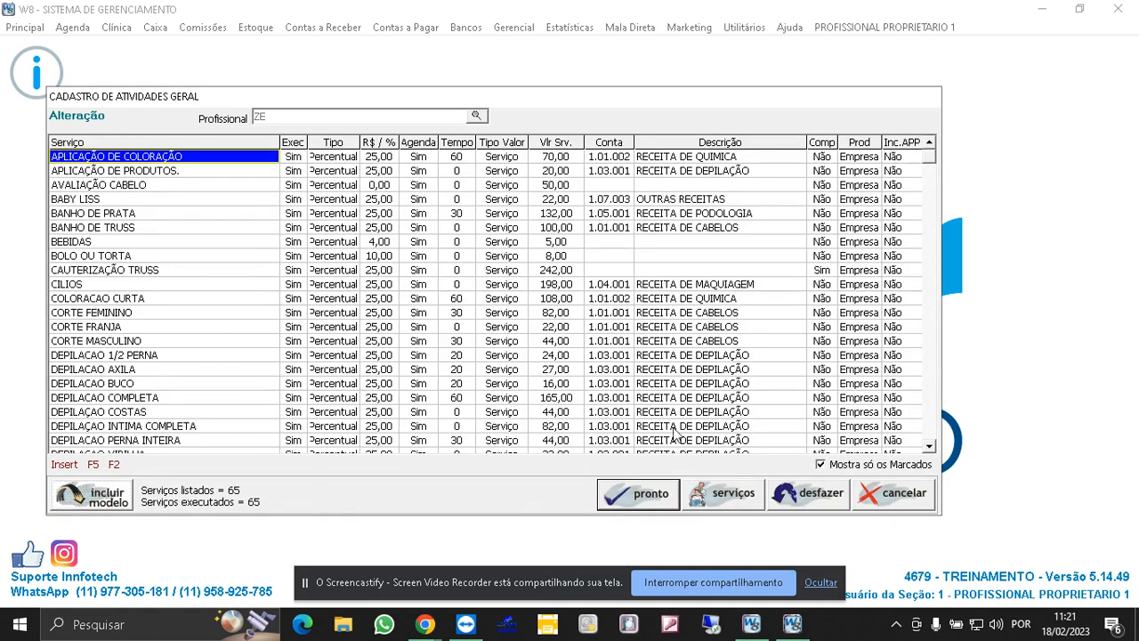
click(880, 500)
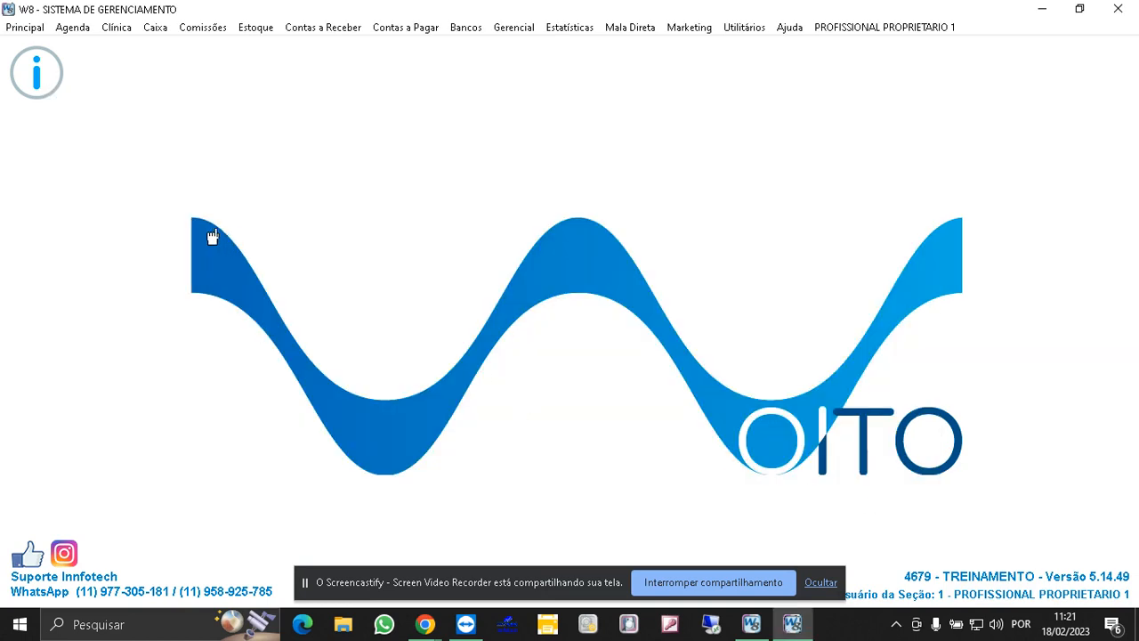
- Open the agenda position settings and add ZE to the agenda
click(78, 31)
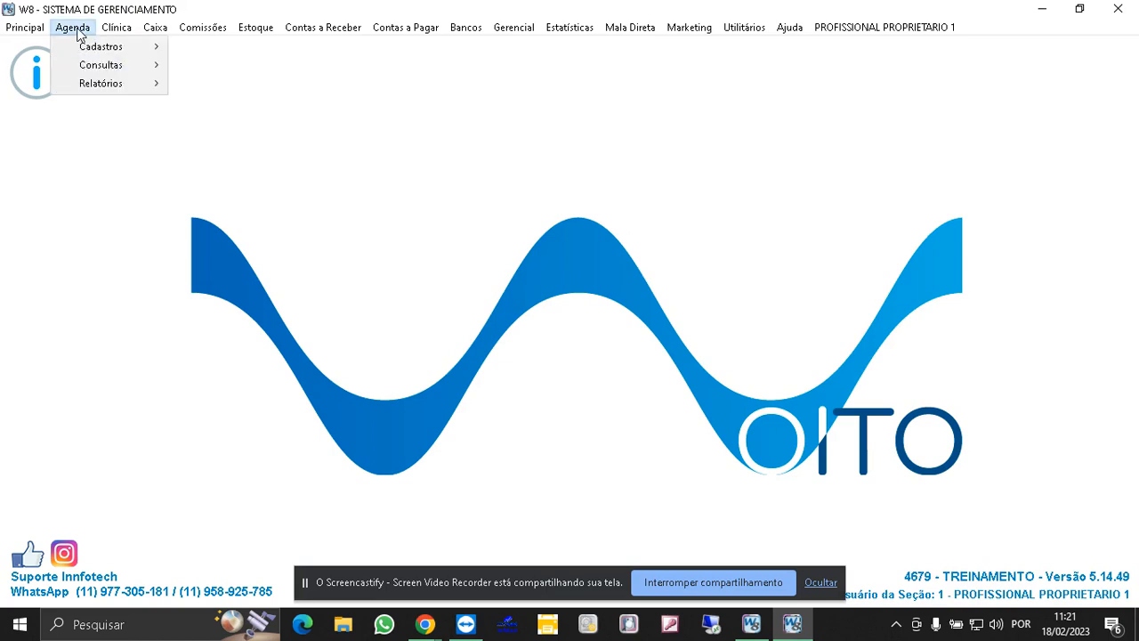
mouse_move(101, 46)
click(246, 194)
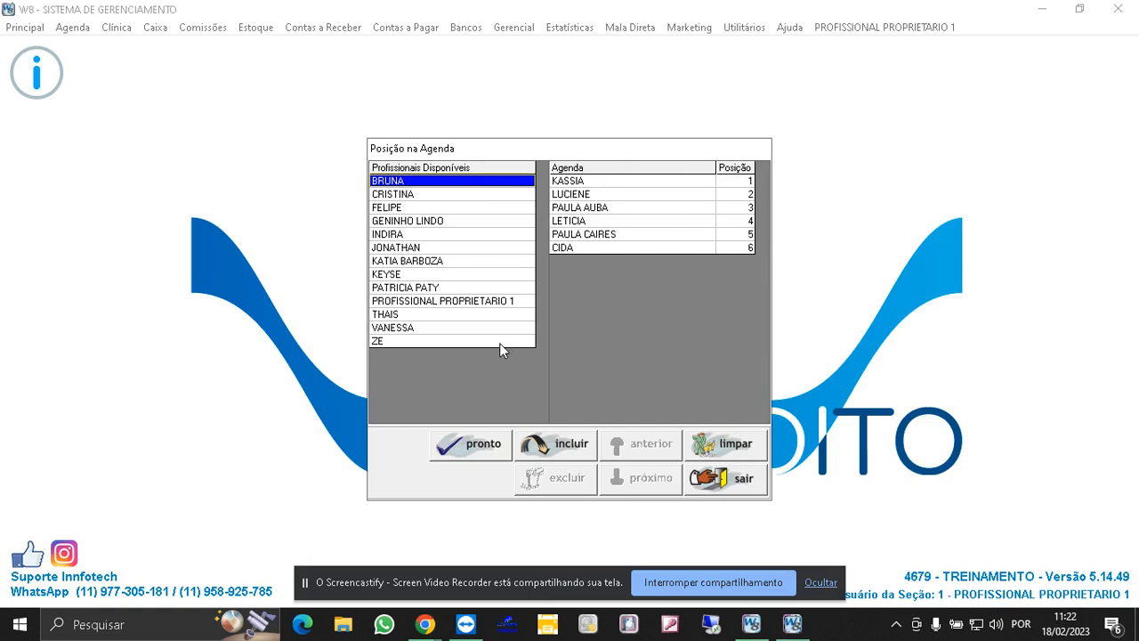
click(384, 343)
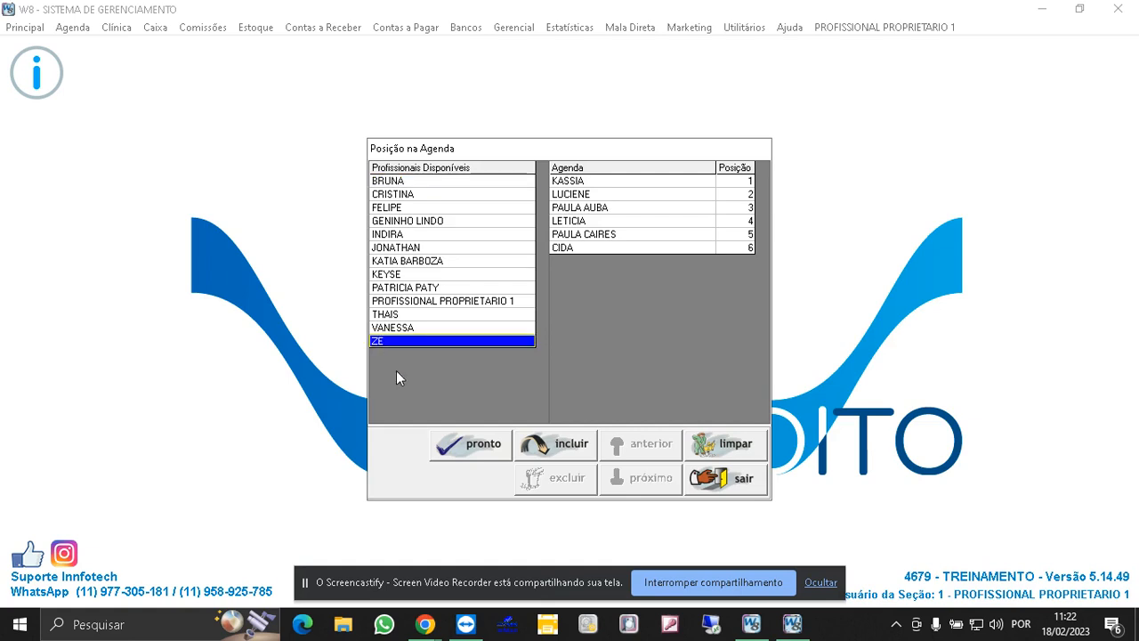
click(567, 449)
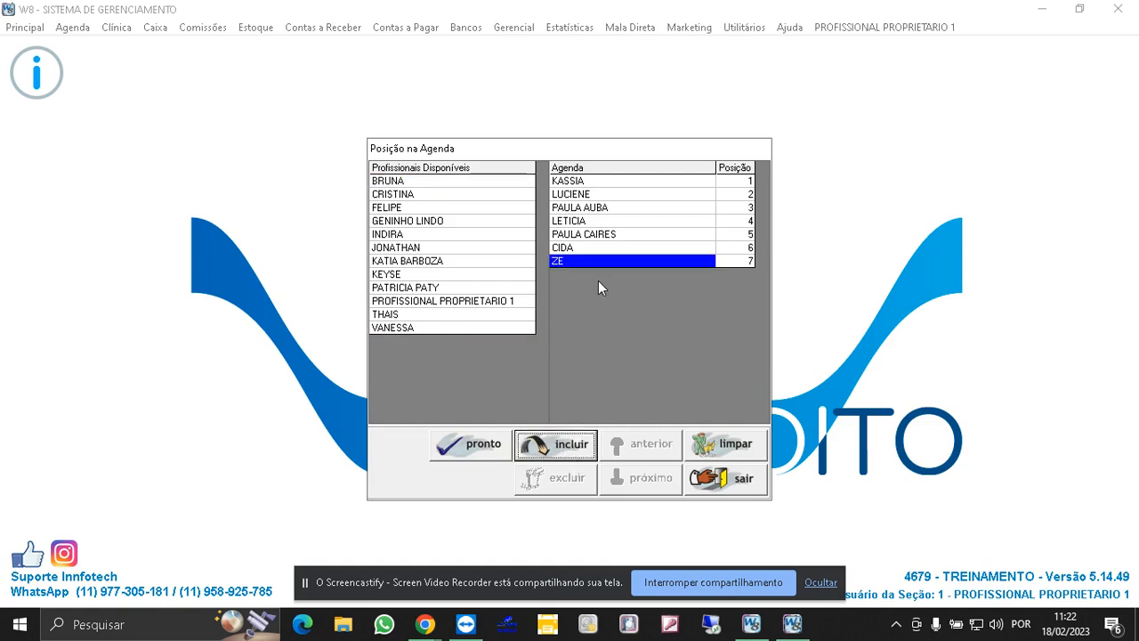
- Move ZE up to the first position in the agenda order
click(590, 249)
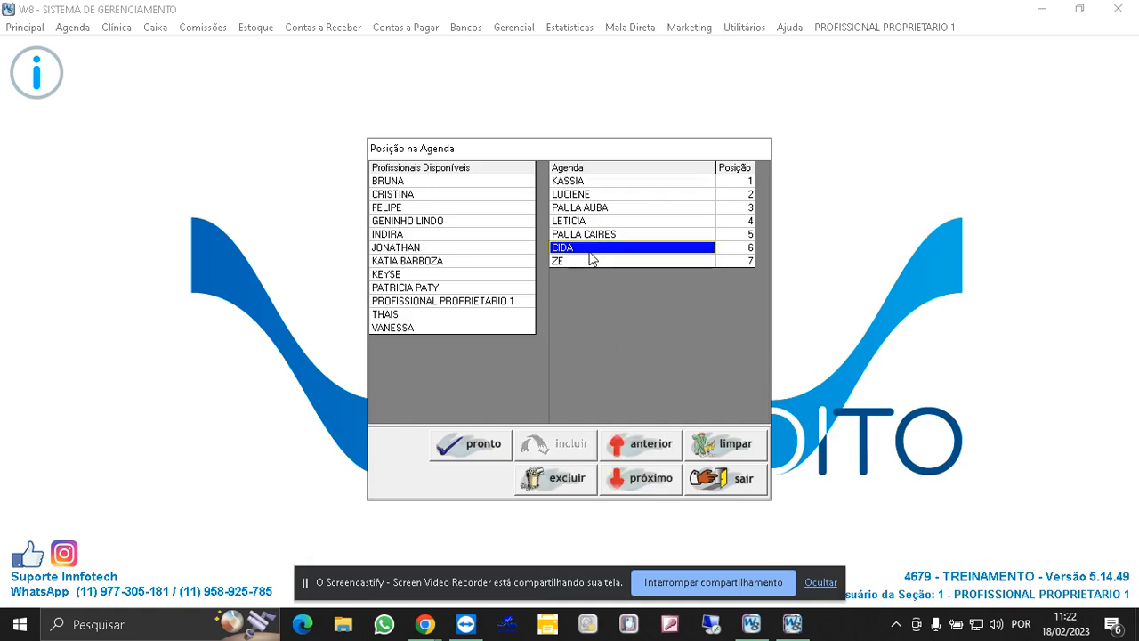
click(590, 259)
click(645, 449)
click(645, 452)
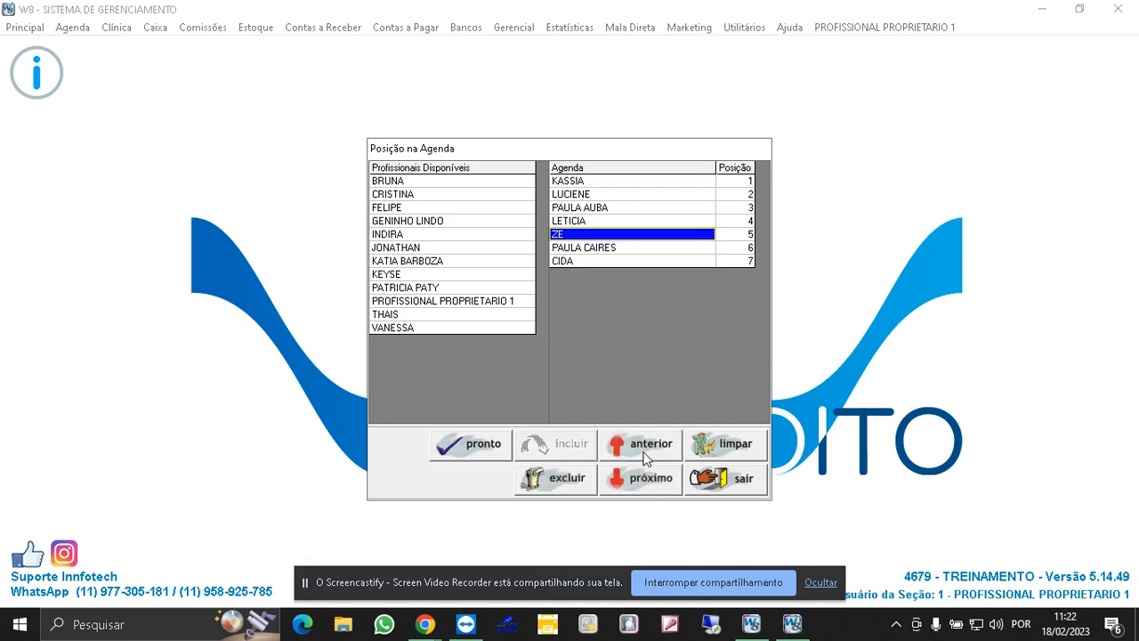
click(645, 452)
click(645, 452)
click(645, 452)
click(645, 452)
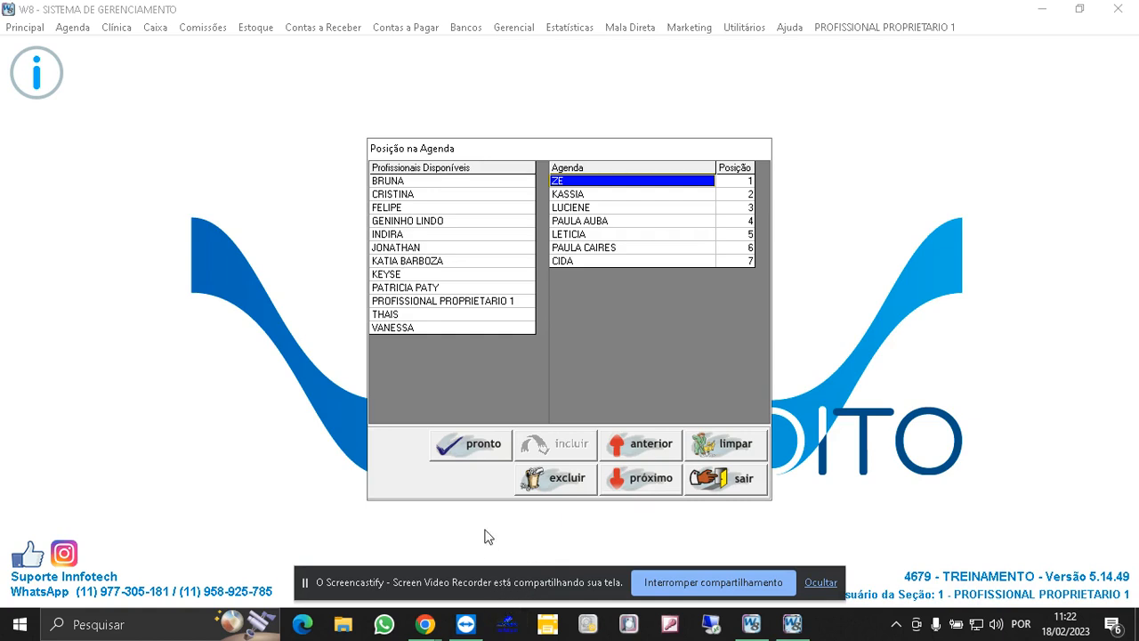
- Save the new agenda order and close the agenda position settings
click(462, 454)
click(586, 372)
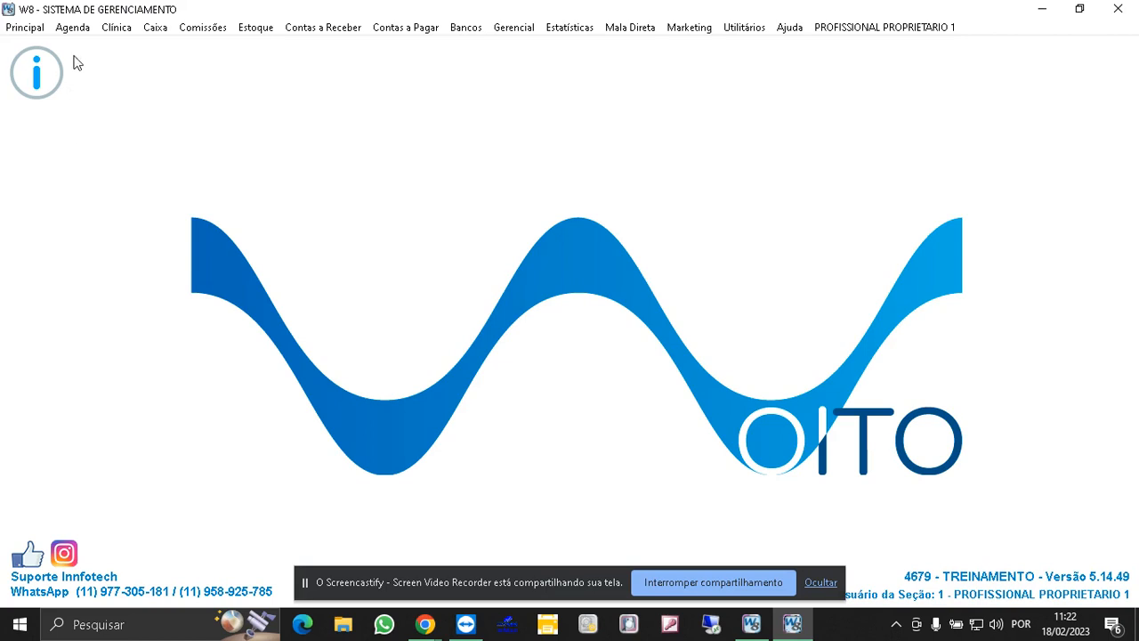
- Open the professionals' working-hours registration and select ZE from the professional search
click(74, 28)
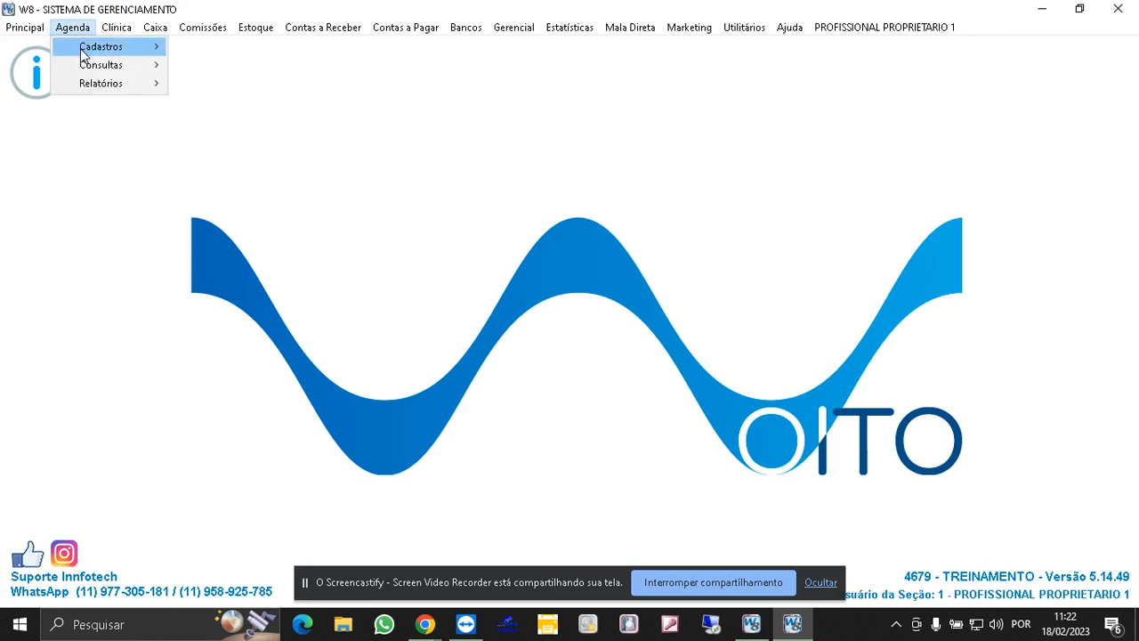
mouse_move(85, 47)
click(245, 212)
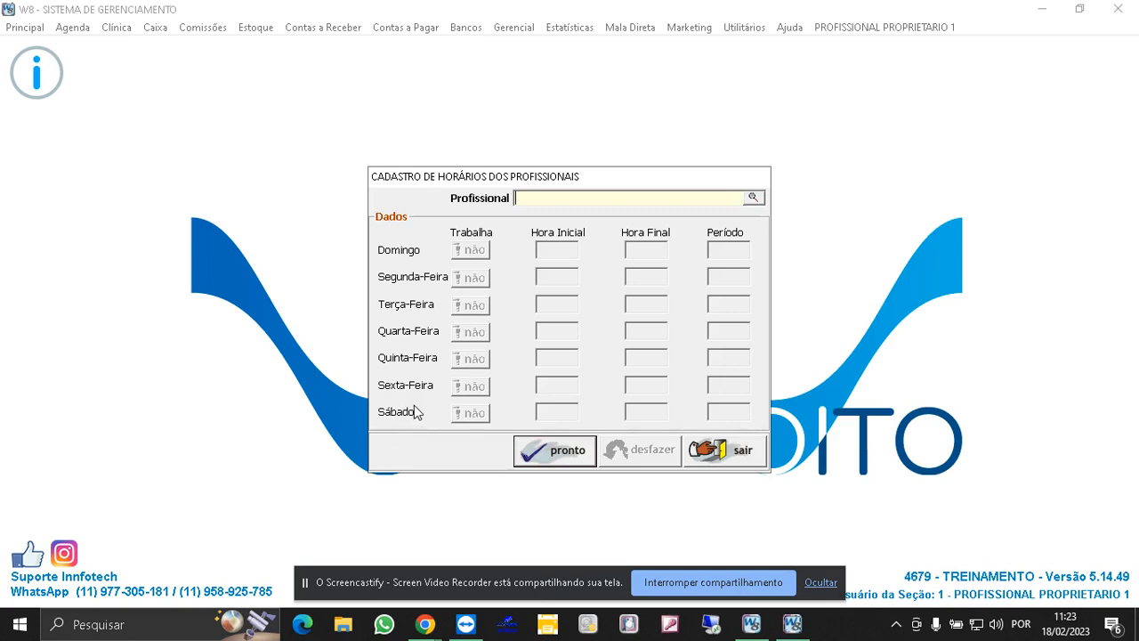
click(758, 196)
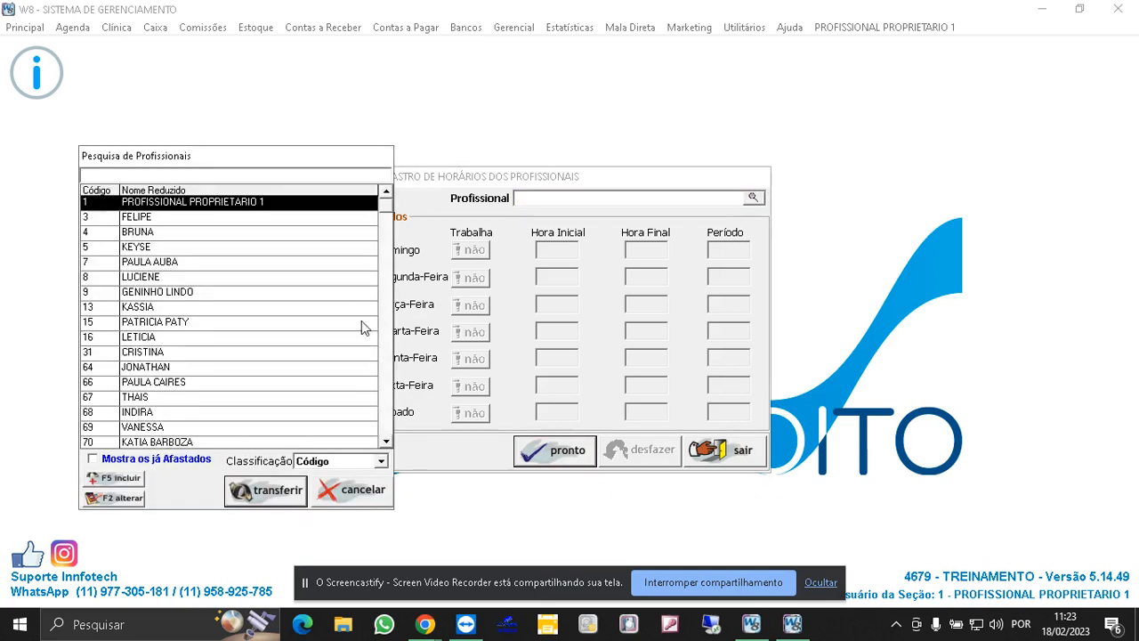
scroll(385, 433, down, 1)
double_click(252, 427)
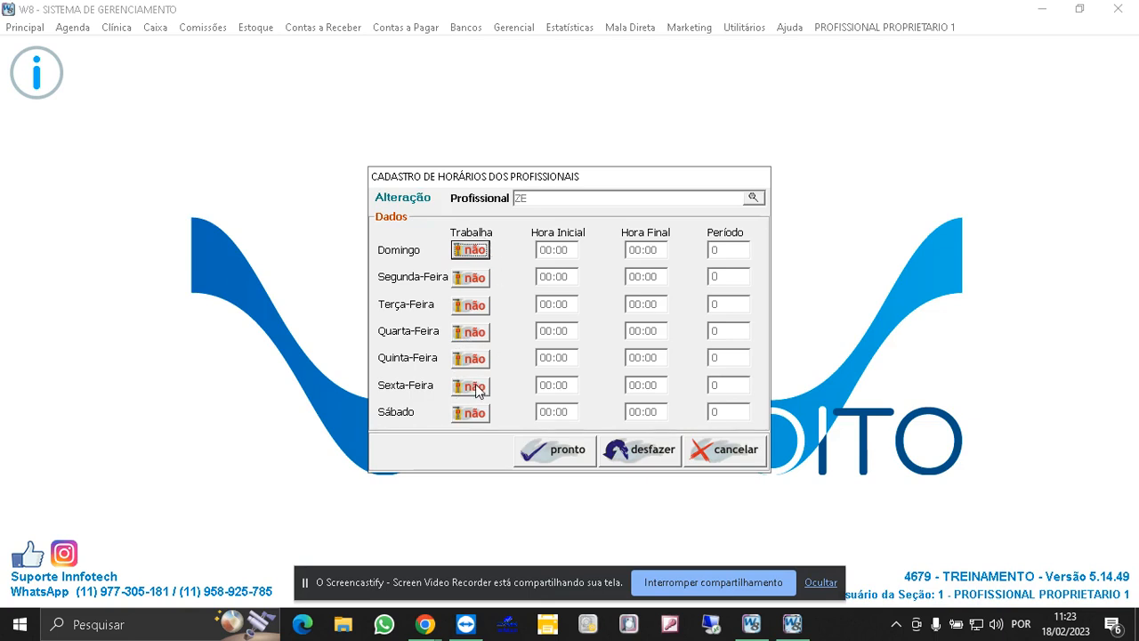
- Mark ZE as working Monday through Saturday, from 10:00 to 20:00 with 30-minute periods
click(471, 278)
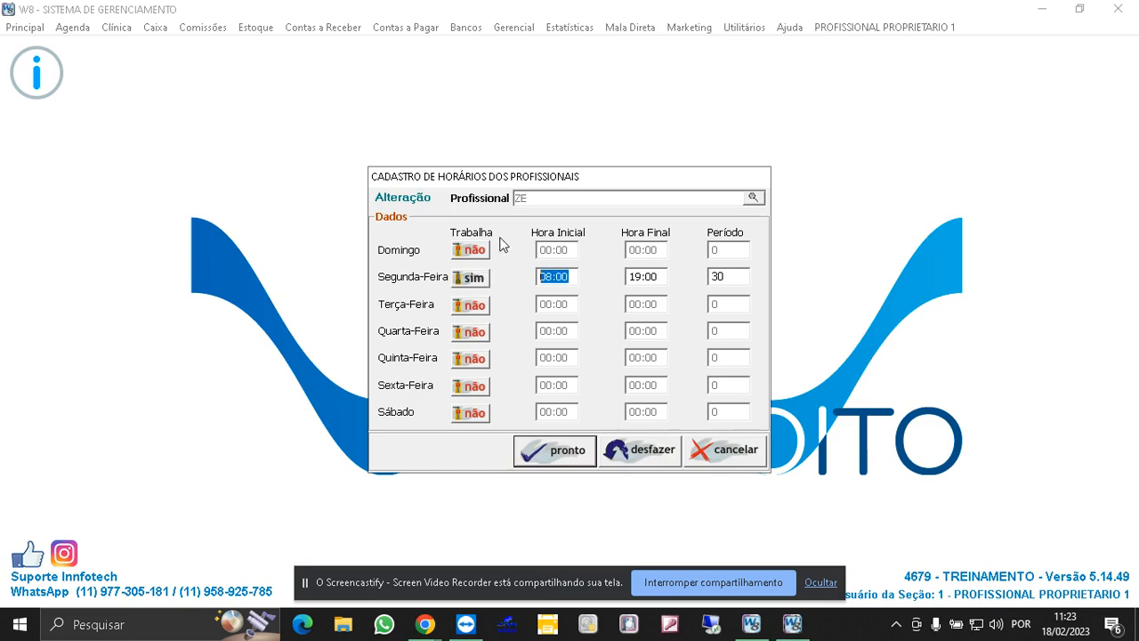
text(10:00)
click(664, 275)
text(20:00)
click(478, 307)
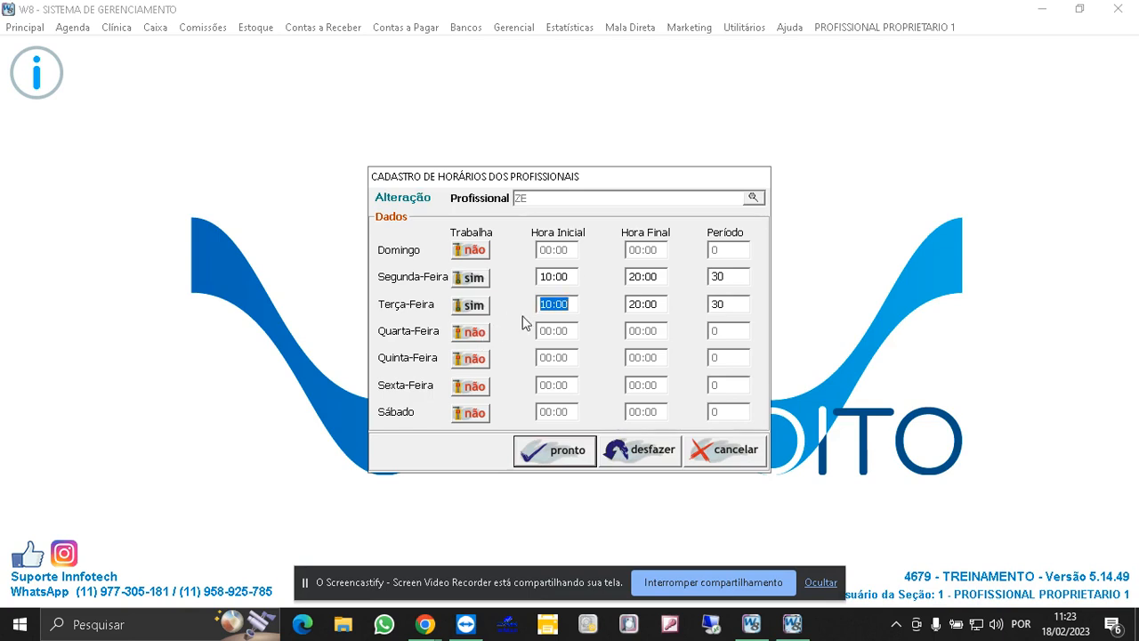
click(482, 331)
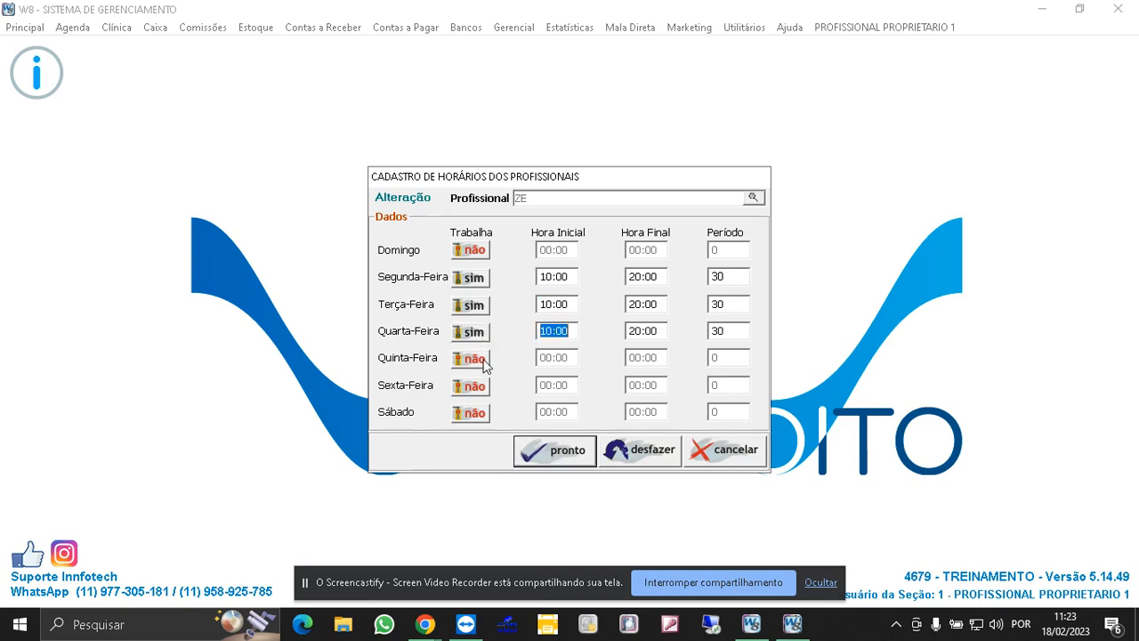
click(484, 359)
click(485, 385)
click(482, 412)
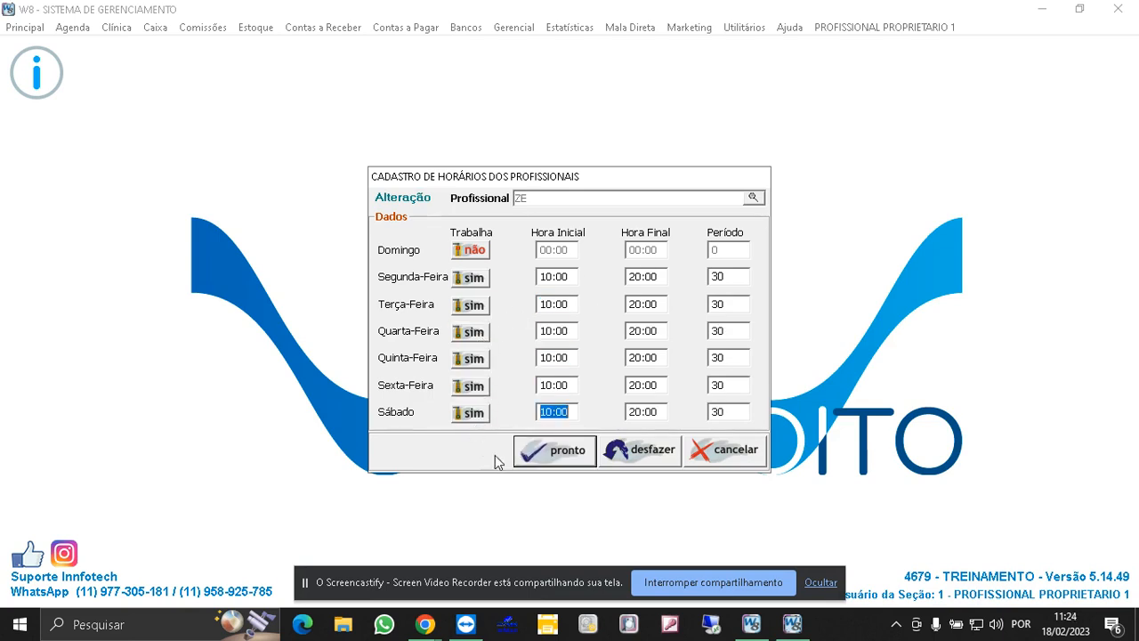
- Save and confirm ZE's working hours, then close the hours registration
click(566, 457)
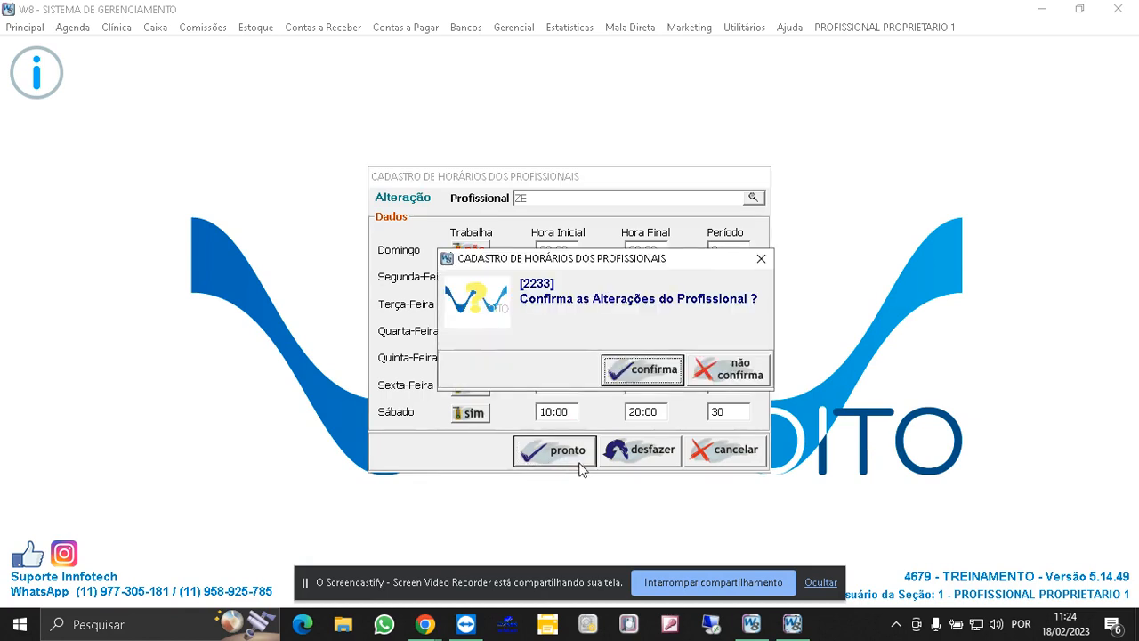
click(648, 373)
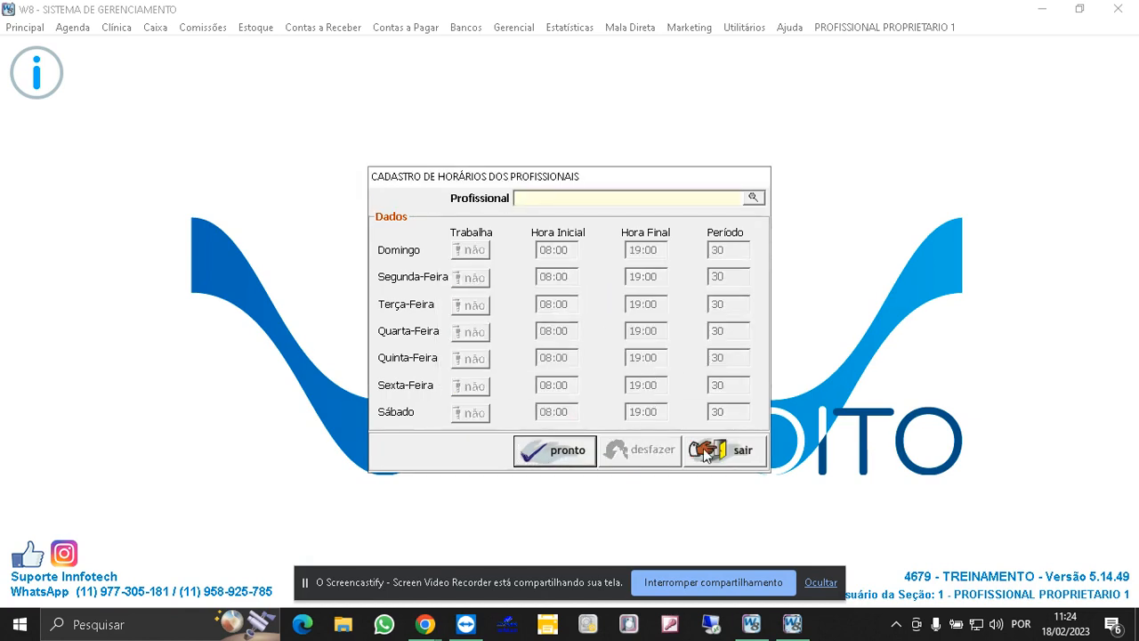
click(717, 462)
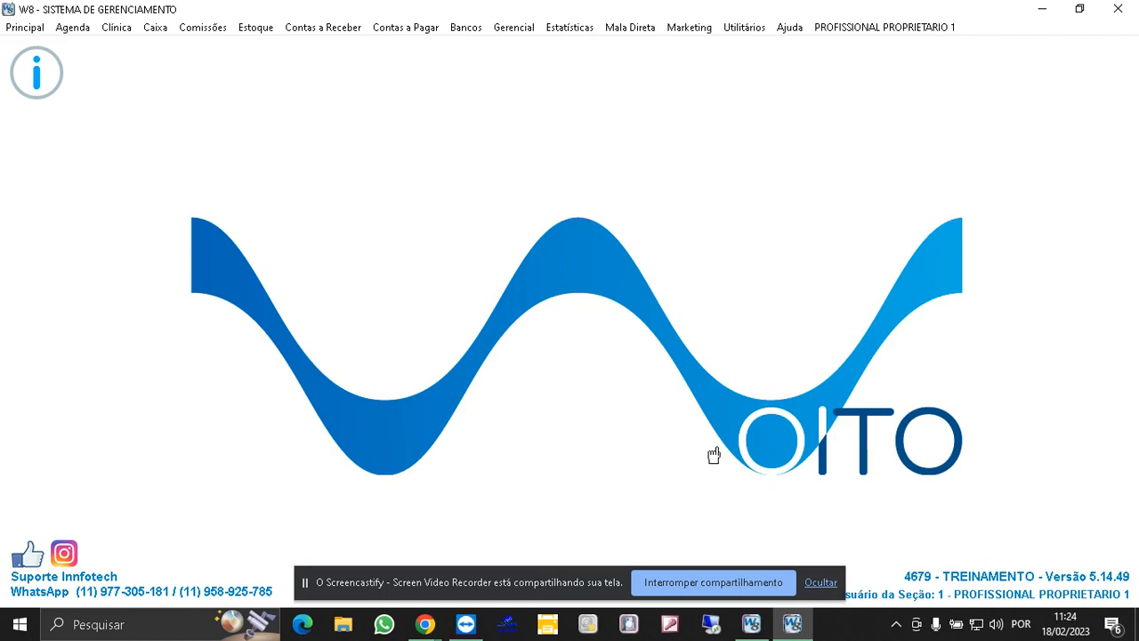
- Open the general agenda to check ZE's column and schedule, then close it
key(F2)
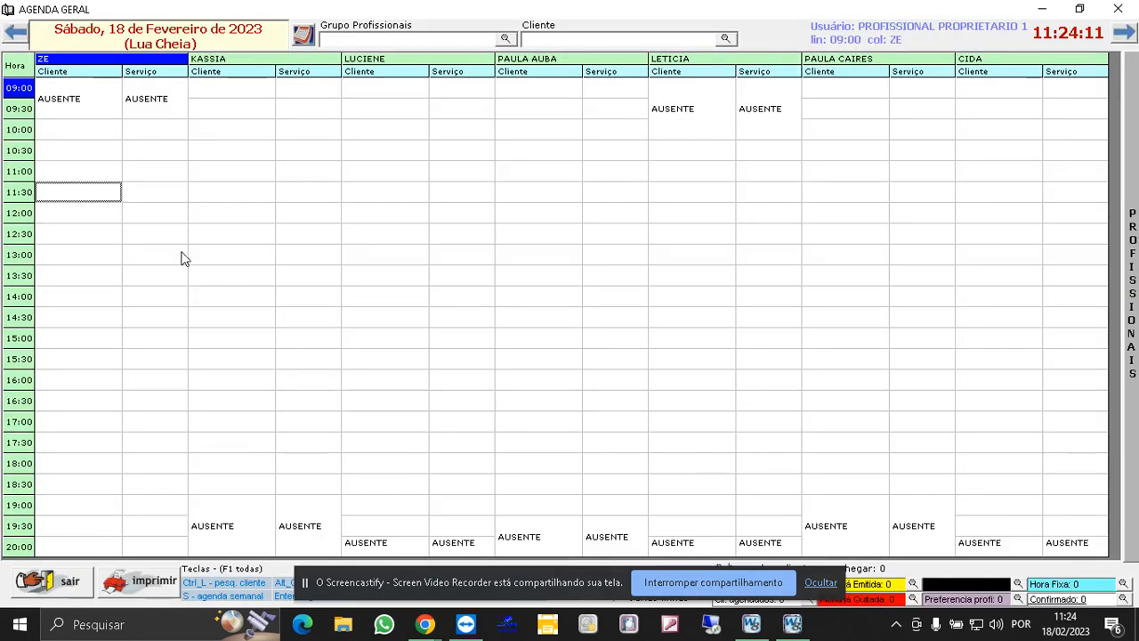
click(77, 136)
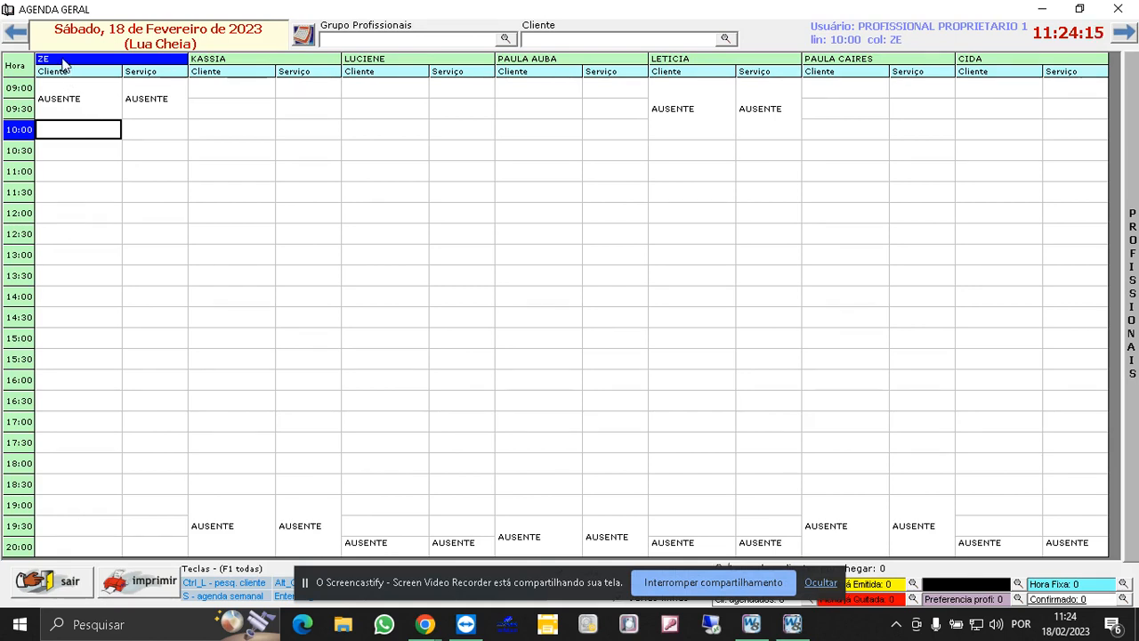
key(Escape)
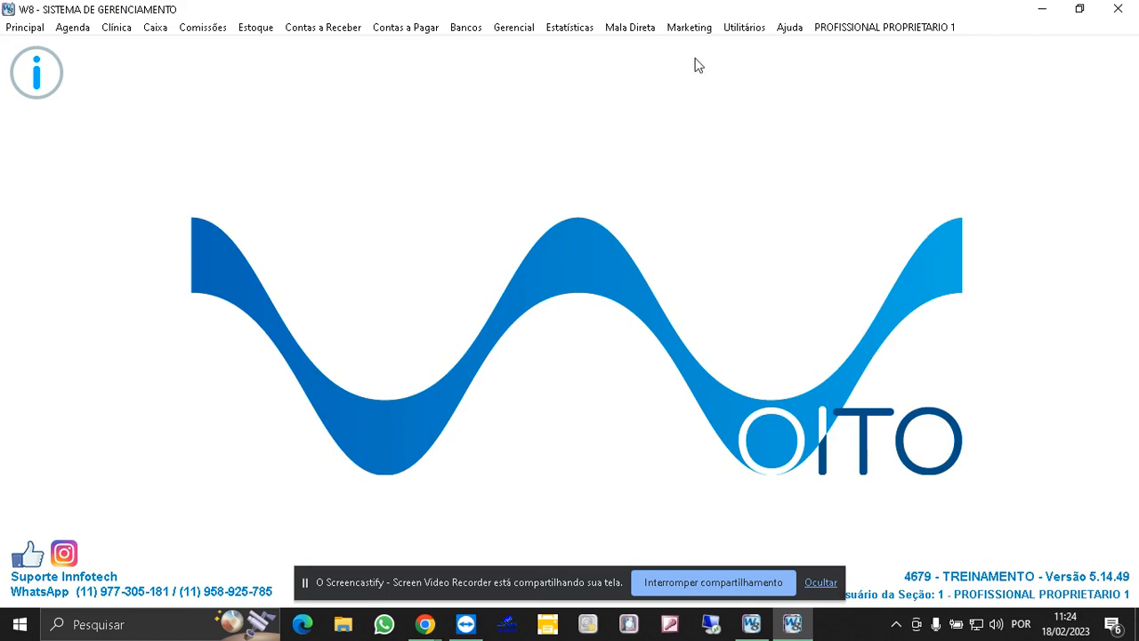
- Open the permissions registration and select ZE from the professional search
click(744, 27)
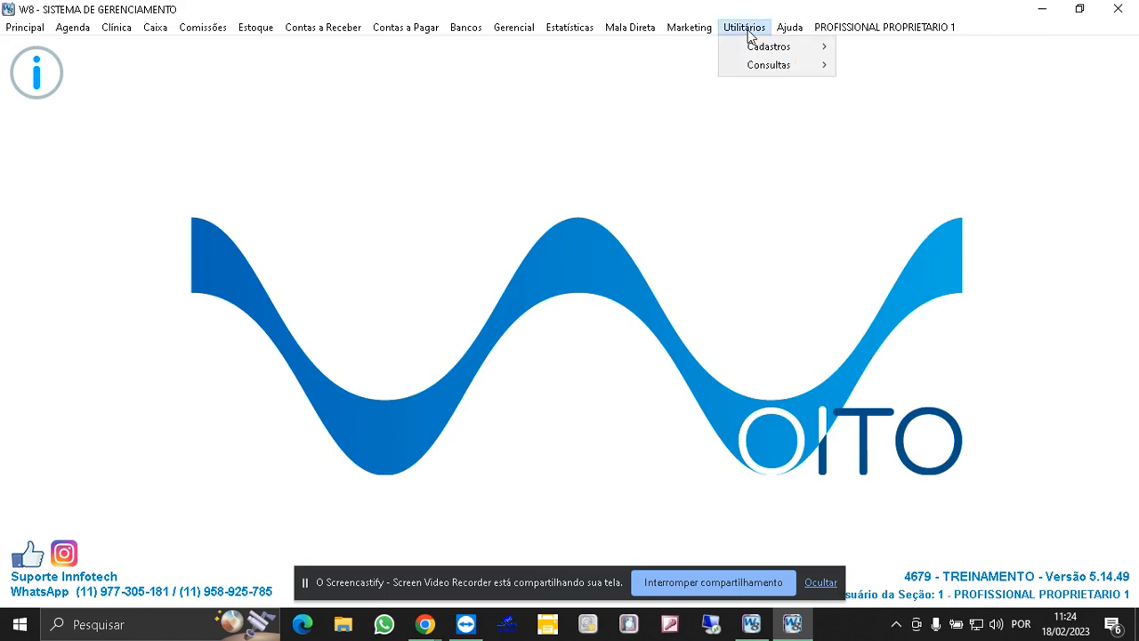
mouse_move(763, 44)
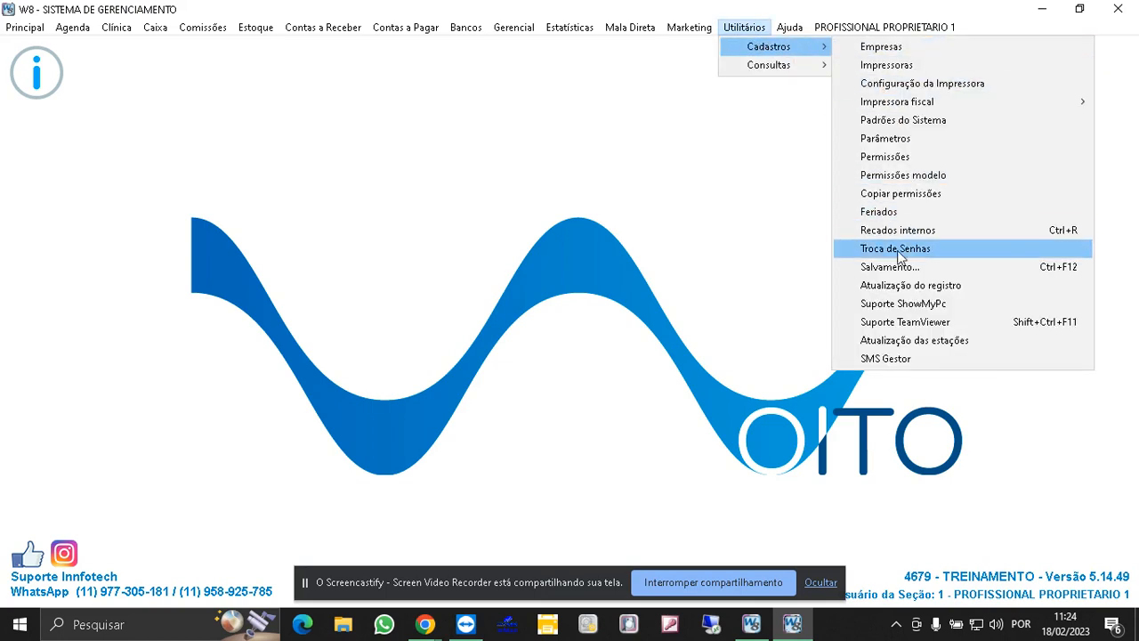
click(895, 162)
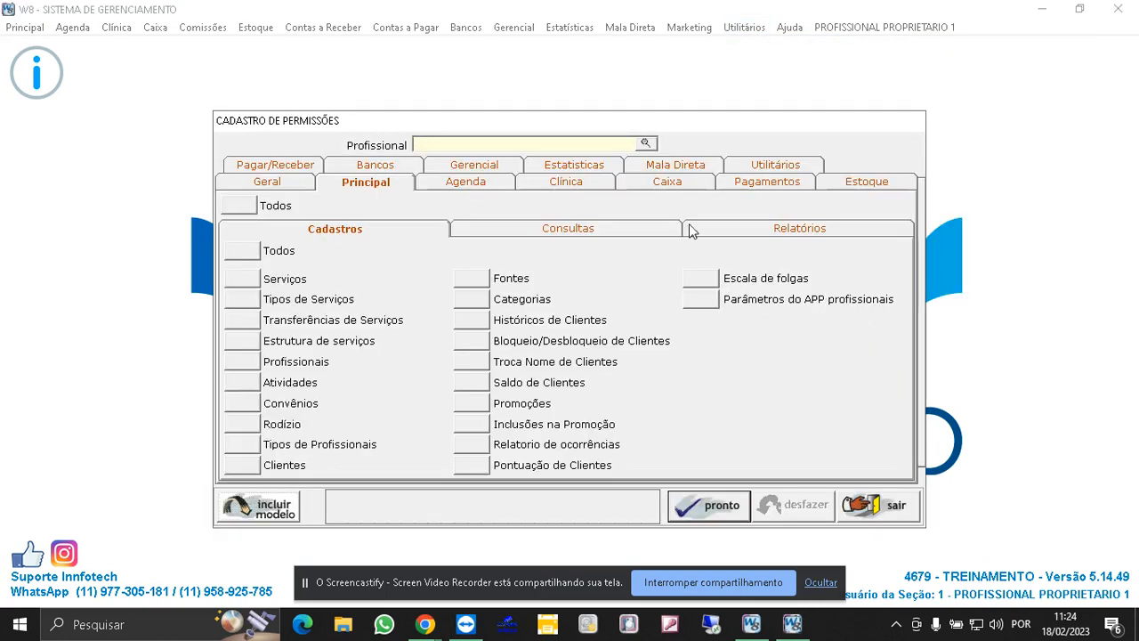
click(649, 146)
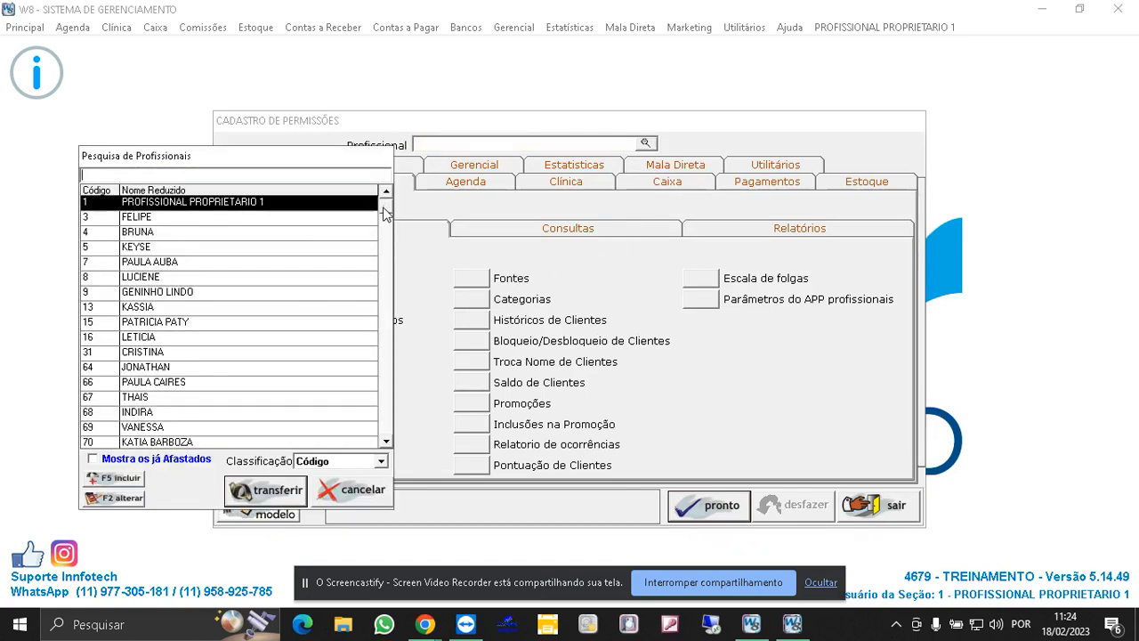
drag(383, 207, 389, 441)
double_click(138, 428)
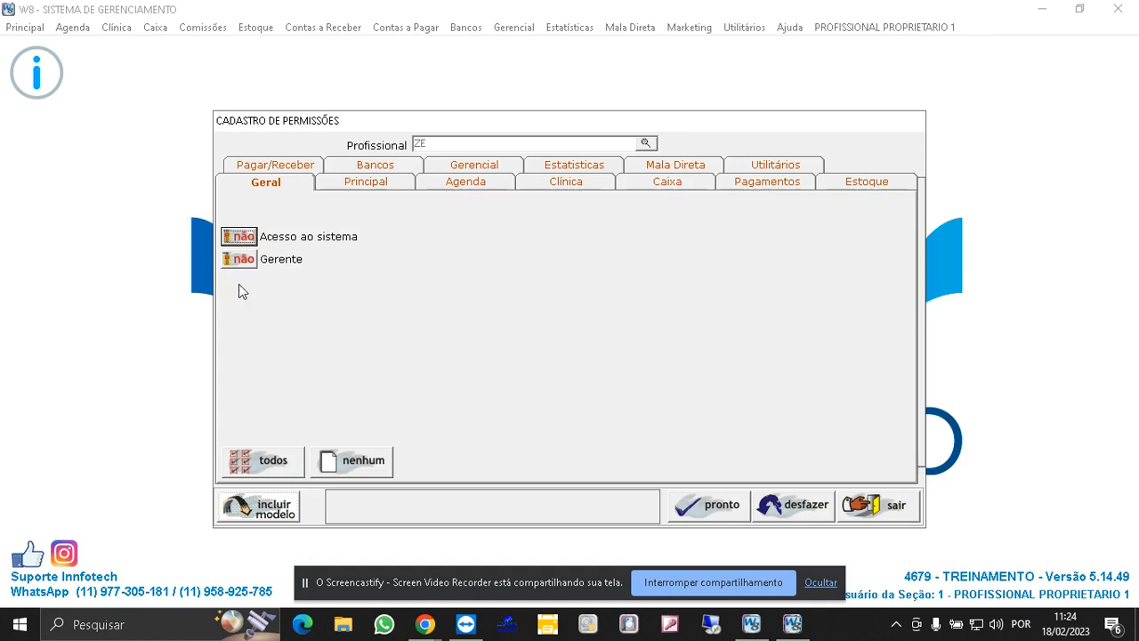
- Apply the PERM. RECEPÇÃO permission model to ZE
click(285, 514)
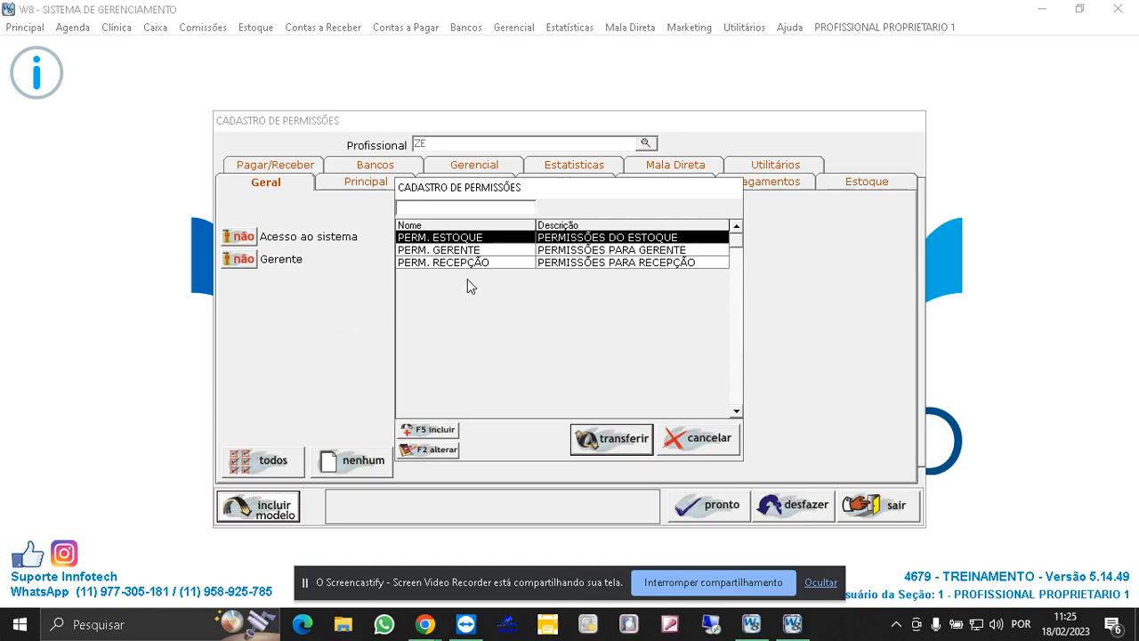
click(463, 265)
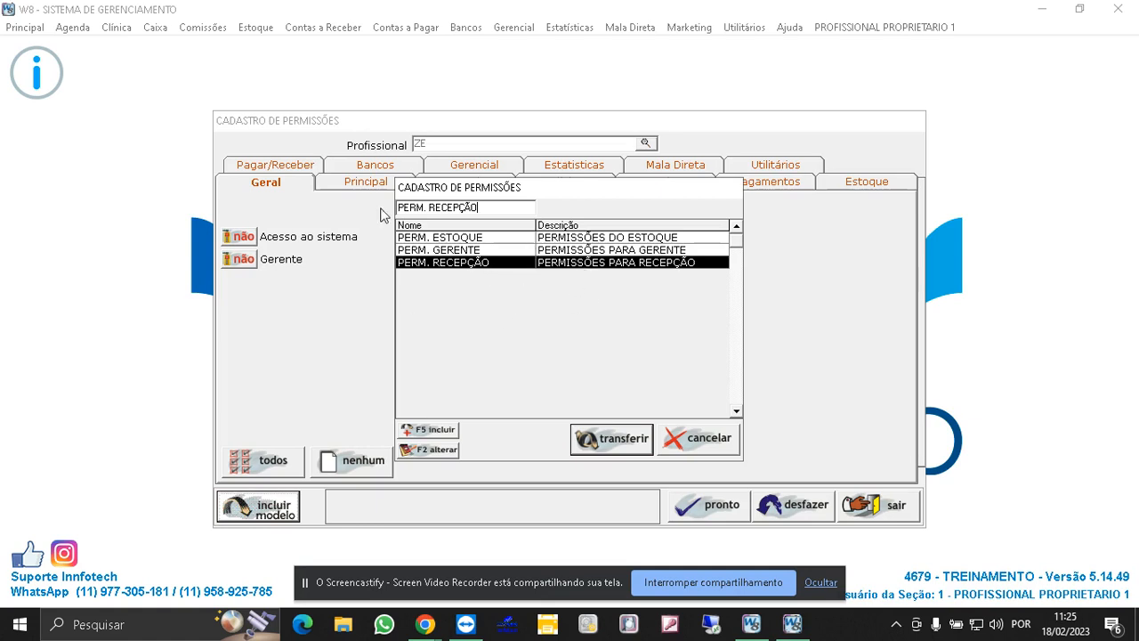
double_click(465, 263)
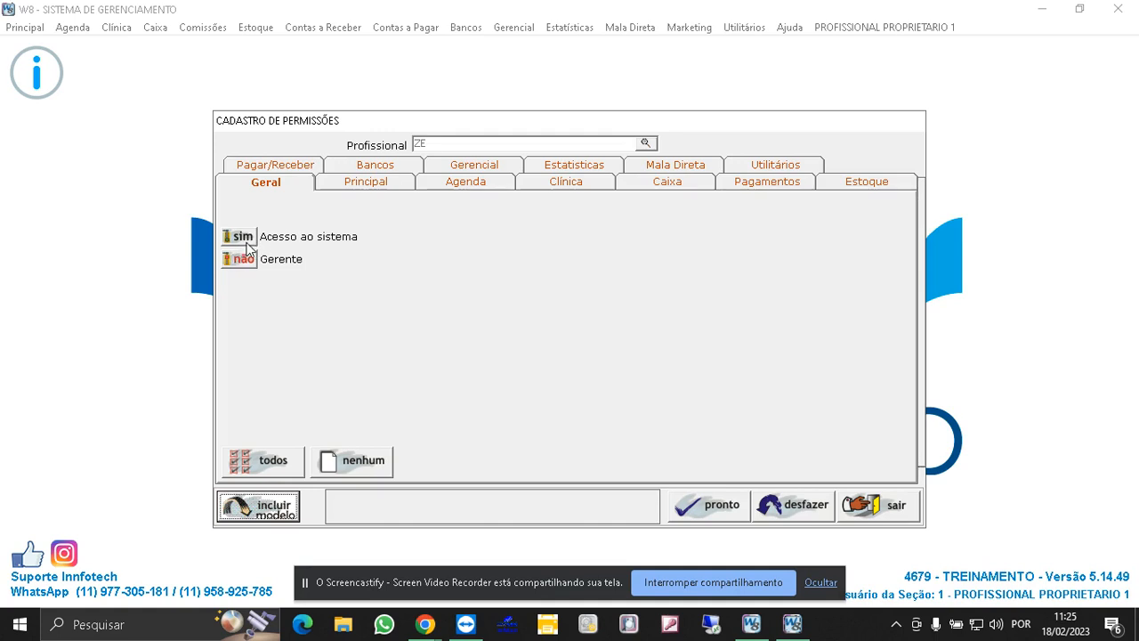
- Allow Reabertura de fichas in ZE's Caixa permissions, save and confirm the changes, and close
click(667, 185)
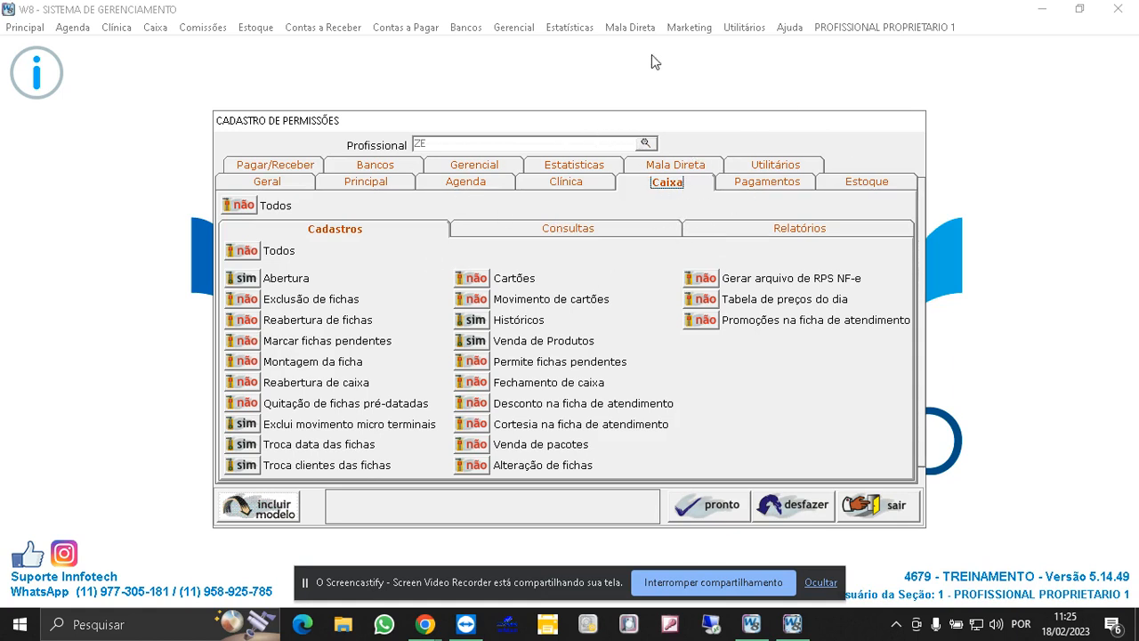
click(249, 321)
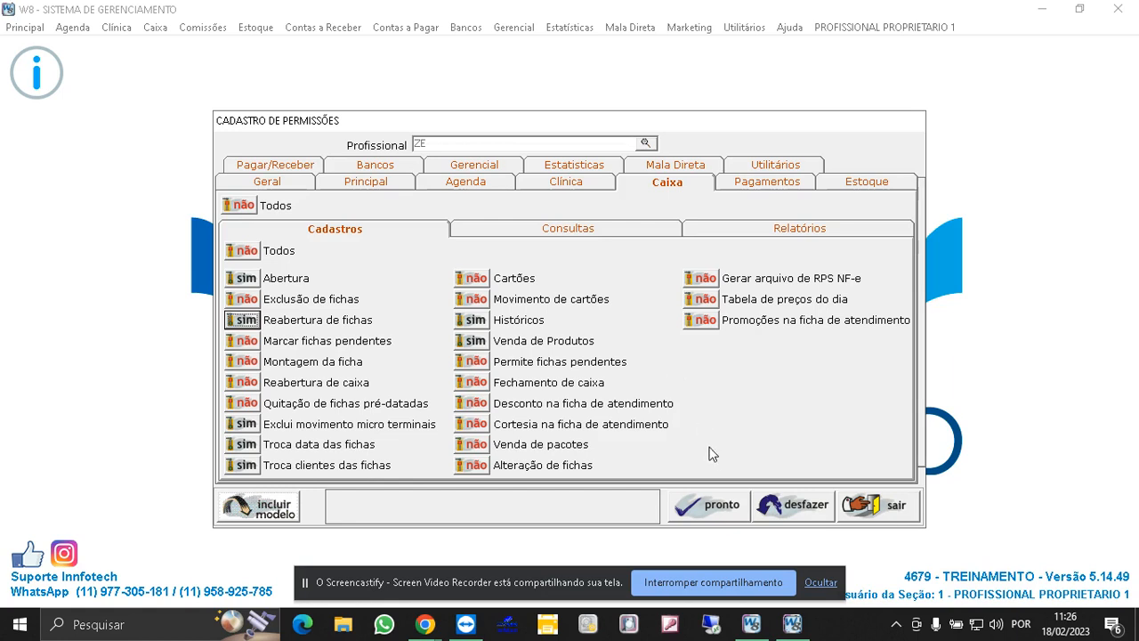
click(724, 511)
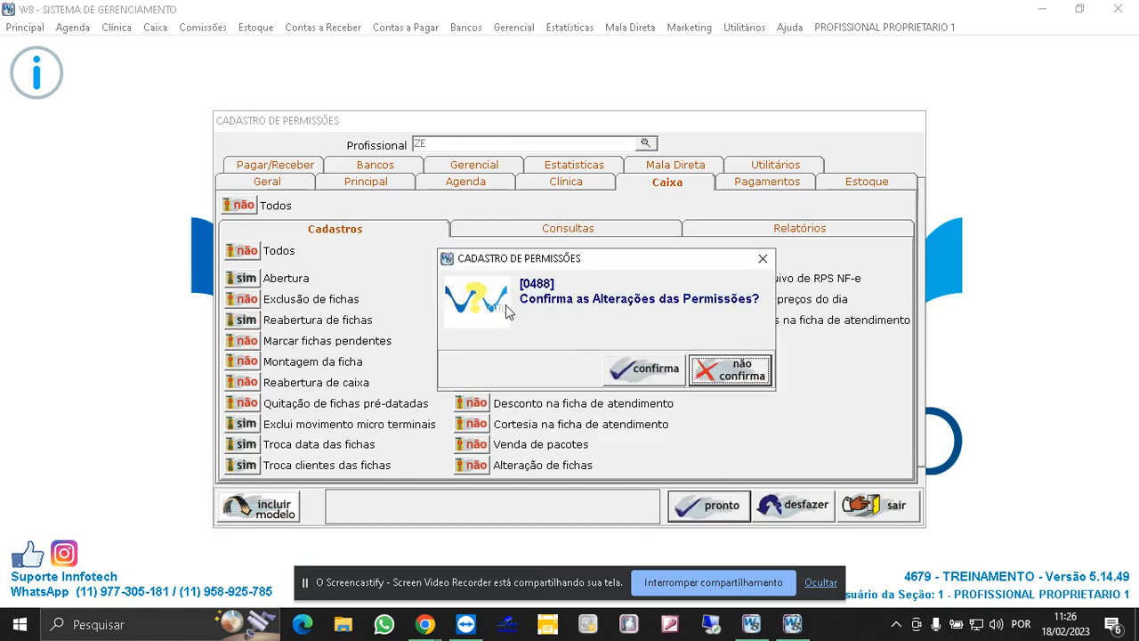
click(669, 372)
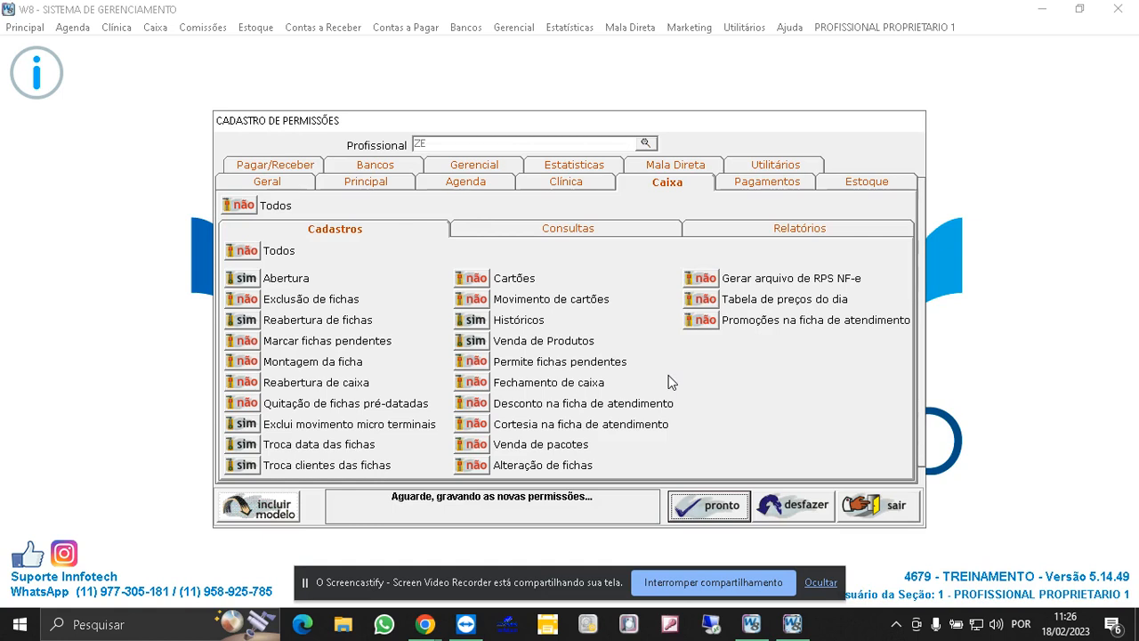
click(874, 507)
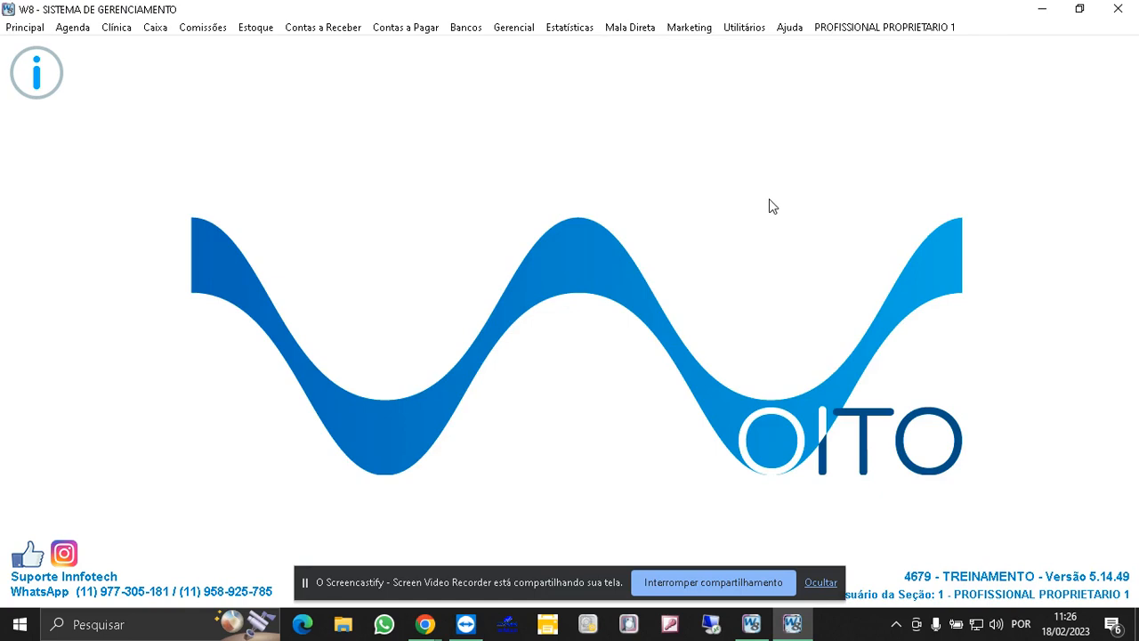
- Open the password change for professional 73 and enter the new password and its confirmation
click(749, 32)
mouse_move(755, 47)
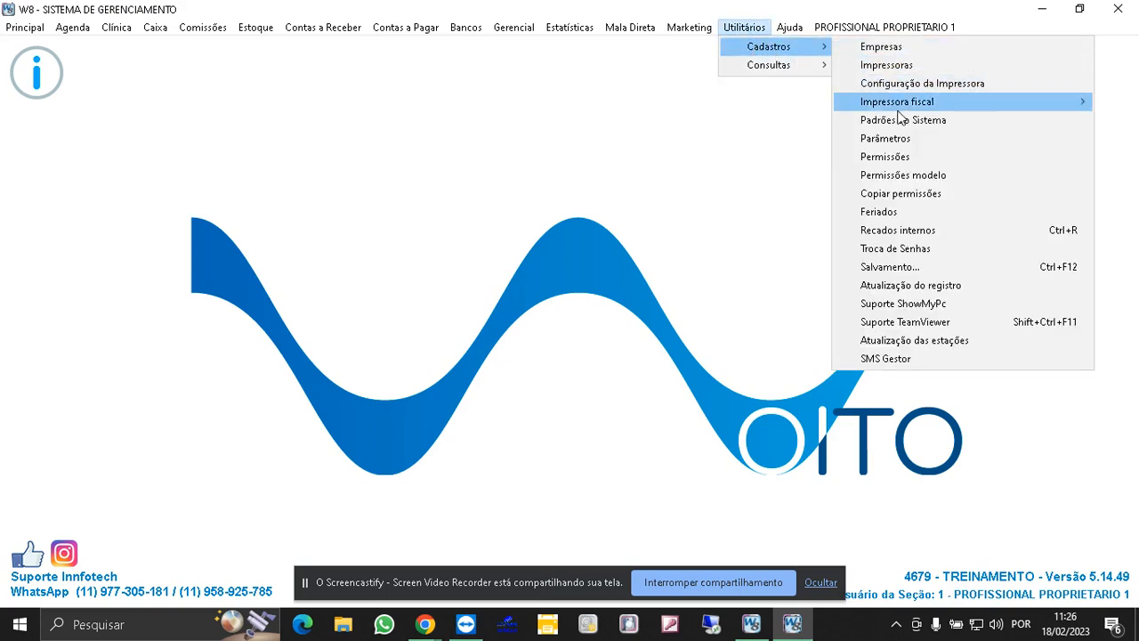
click(895, 250)
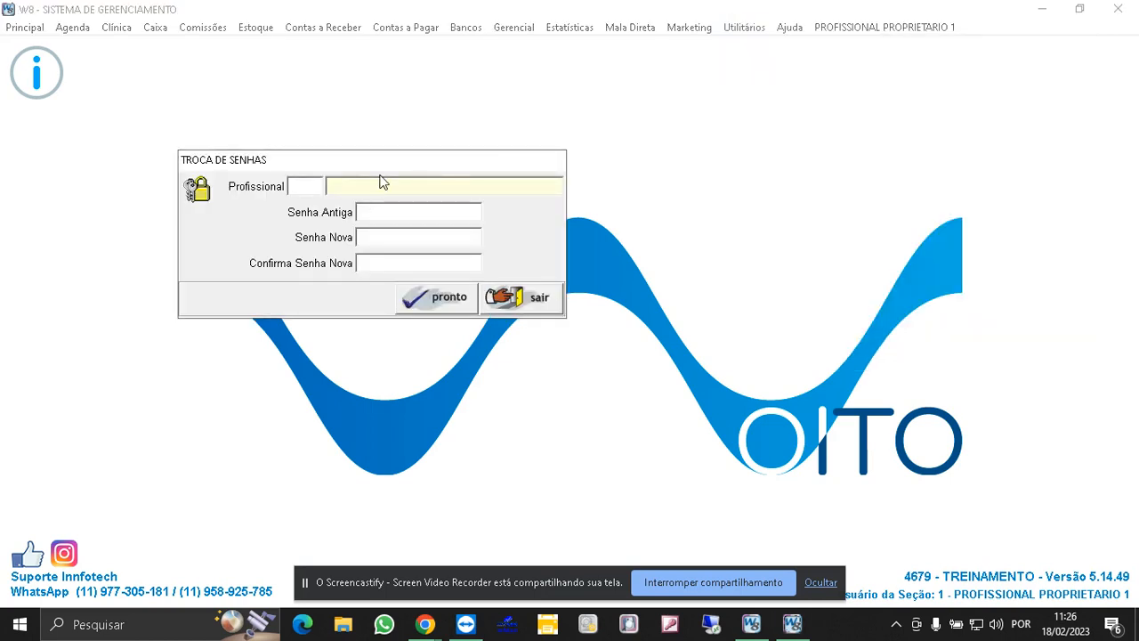
text(73)
key(Return)
text(**)
key(Return)
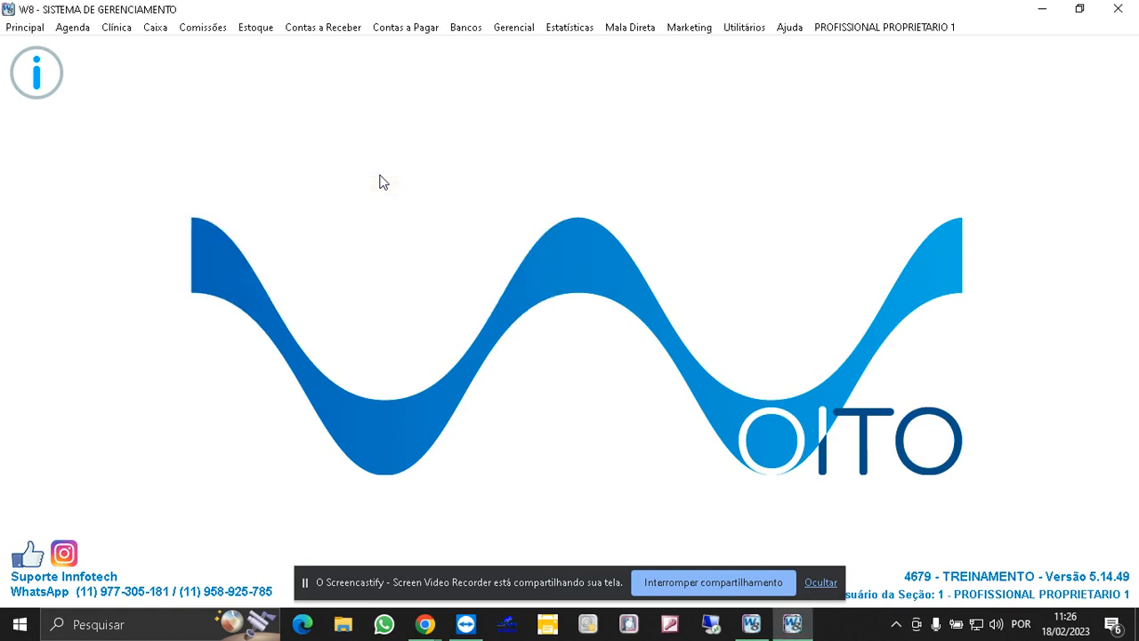